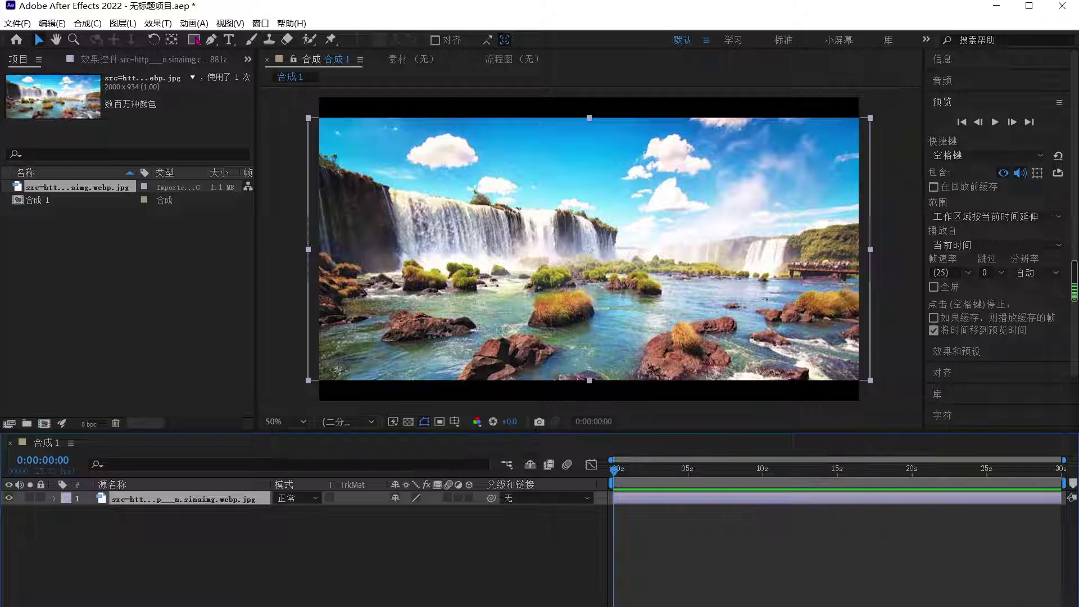
Apply the irrealix loopFlow effect to the waterfall image layer.
click(158, 23)
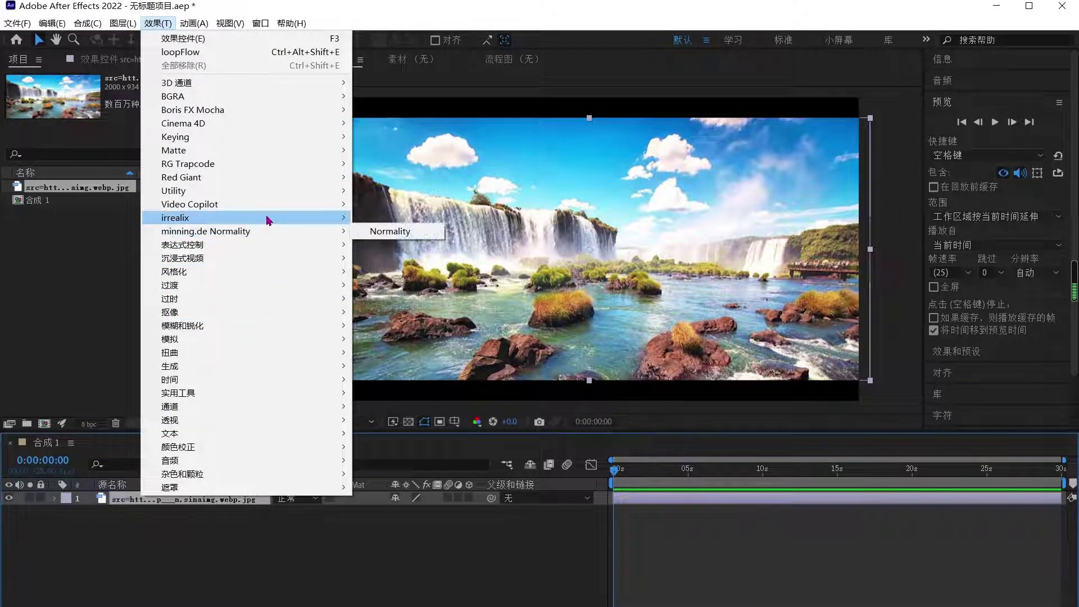
mouse_move(268, 220)
click(396, 218)
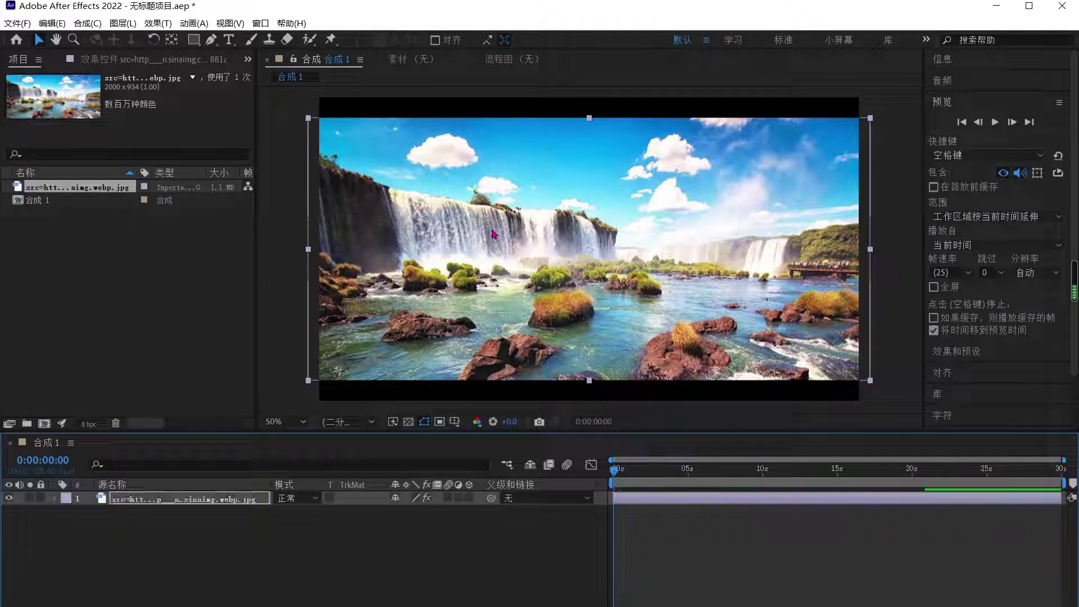
Draw an open two-point Pen mask path down the waterfall's left edge, from the cliff rim to the river, and reselect the layer.
scroll(449, 212, up, 2)
scroll(450, 213, down, 2)
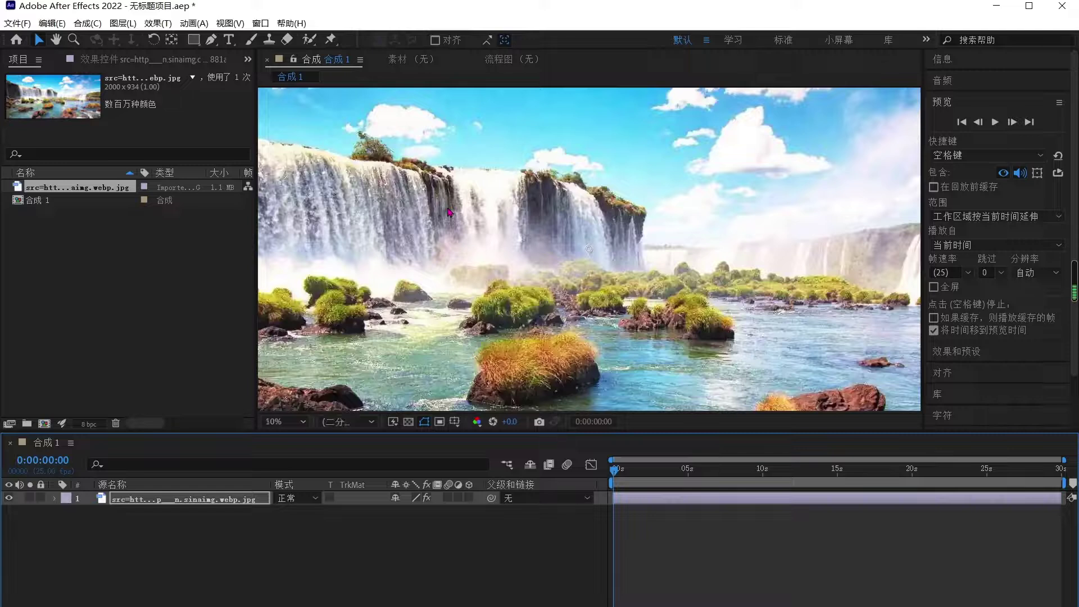
key(g)
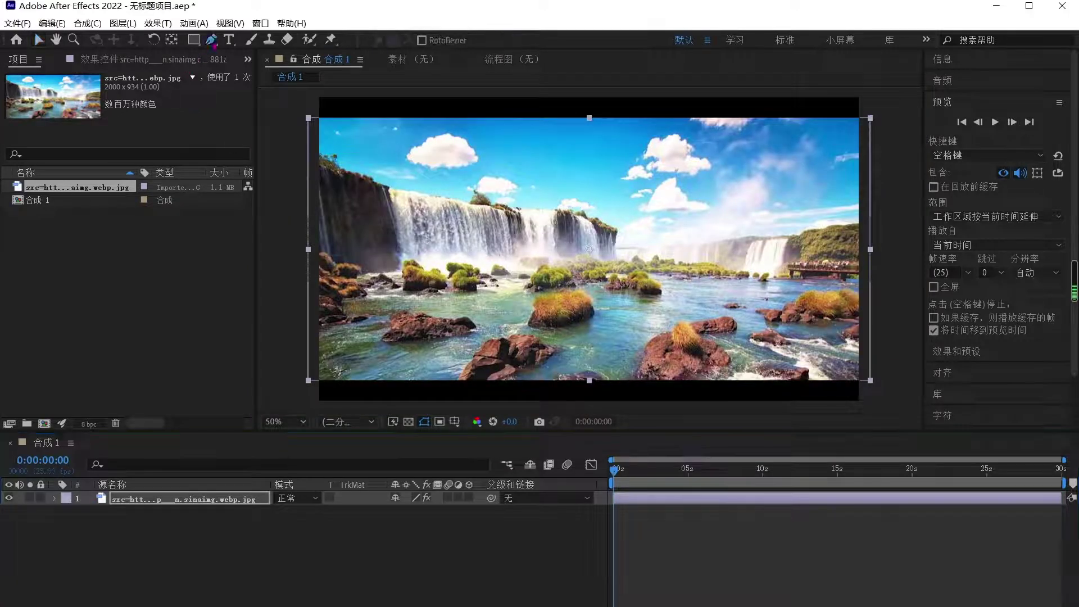
click(394, 192)
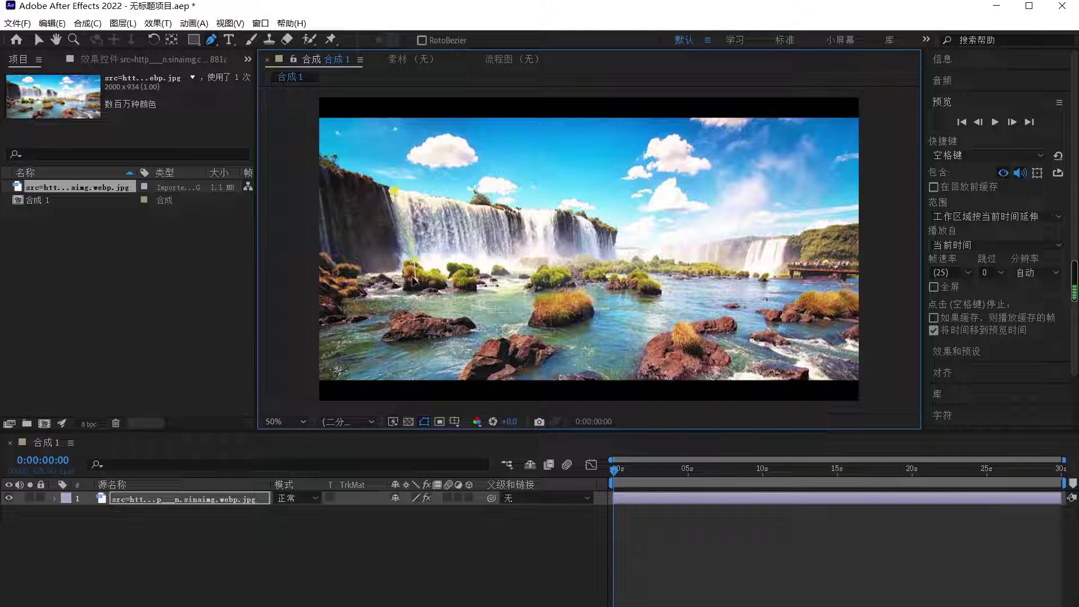
click(419, 280)
click(141, 508)
click(141, 500)
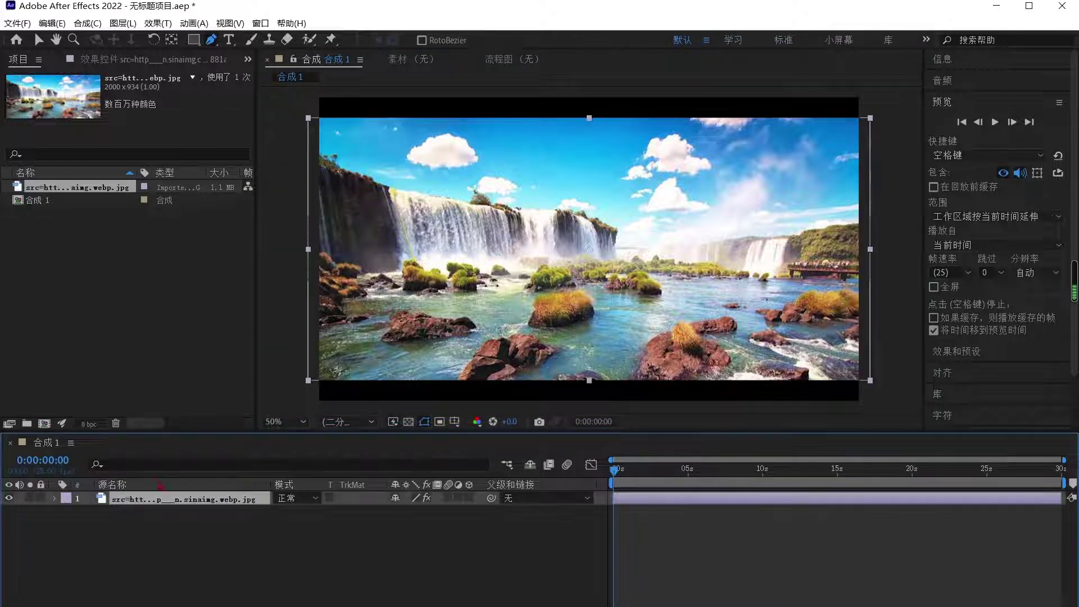
Draw a second, curved open mask path down the middle of the large waterfall, just below the bush on the rim, and reselect the layer.
click(501, 211)
drag(514, 263, 517, 291)
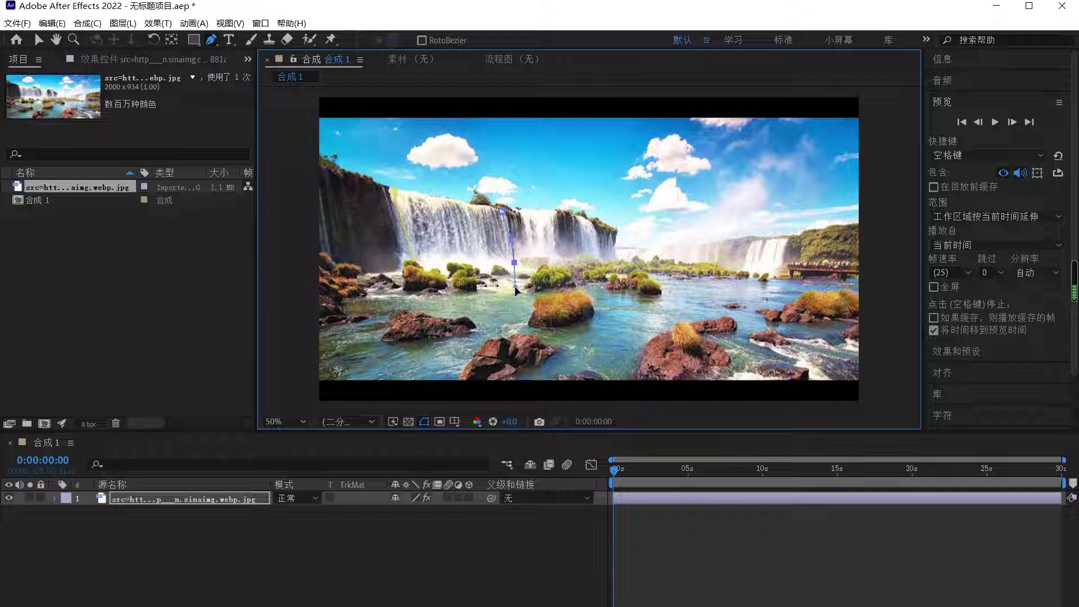
click(233, 501)
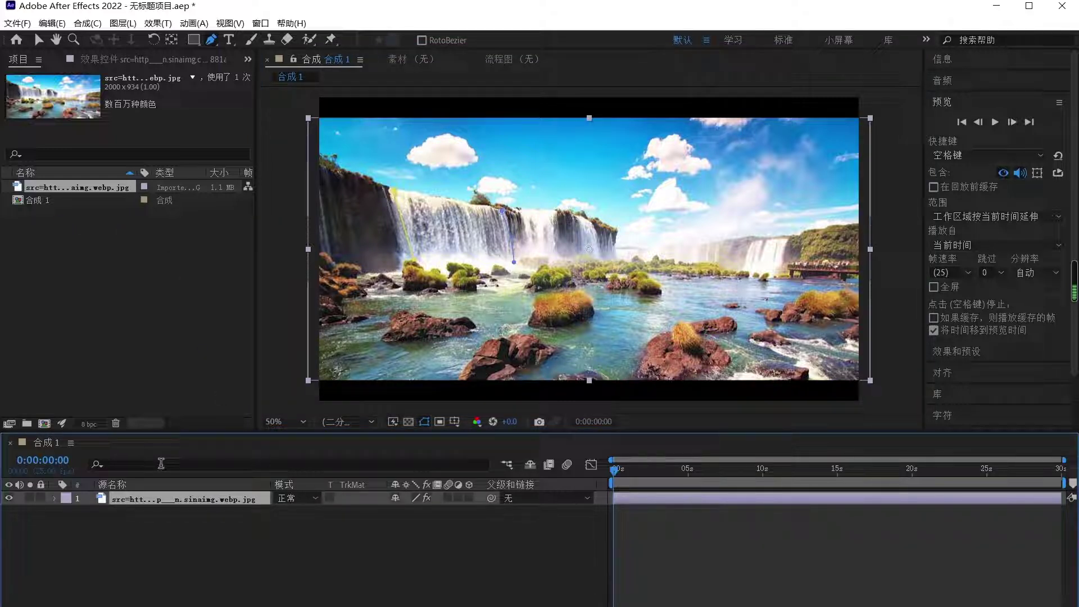
Set loopFlow's Mask 1 to 蒙版 1 and Mask 2 to 蒙版 2, and preview the water motion.
key(F3)
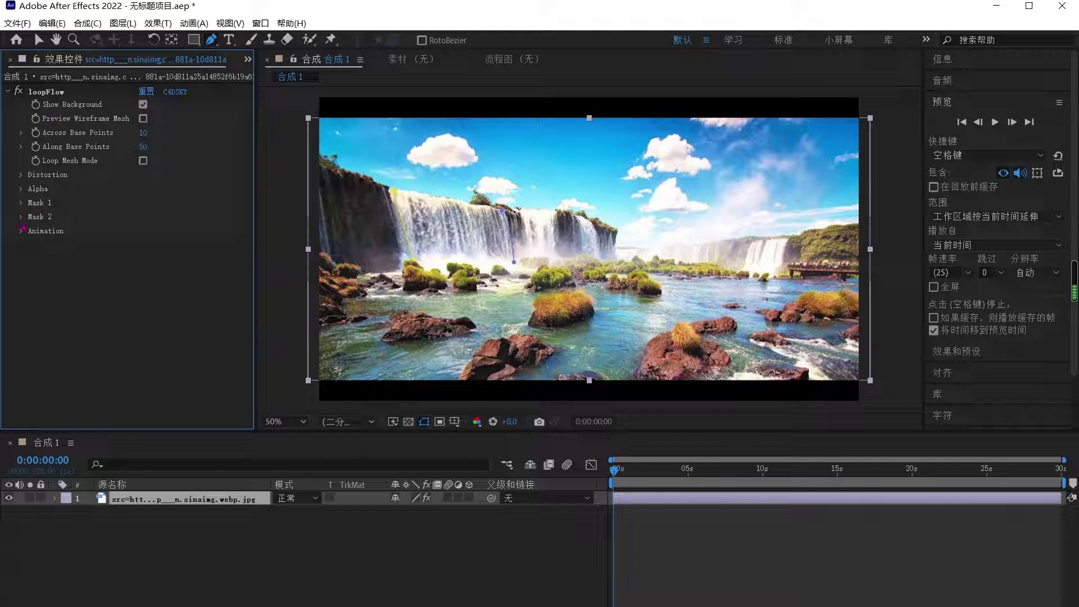
click(21, 202)
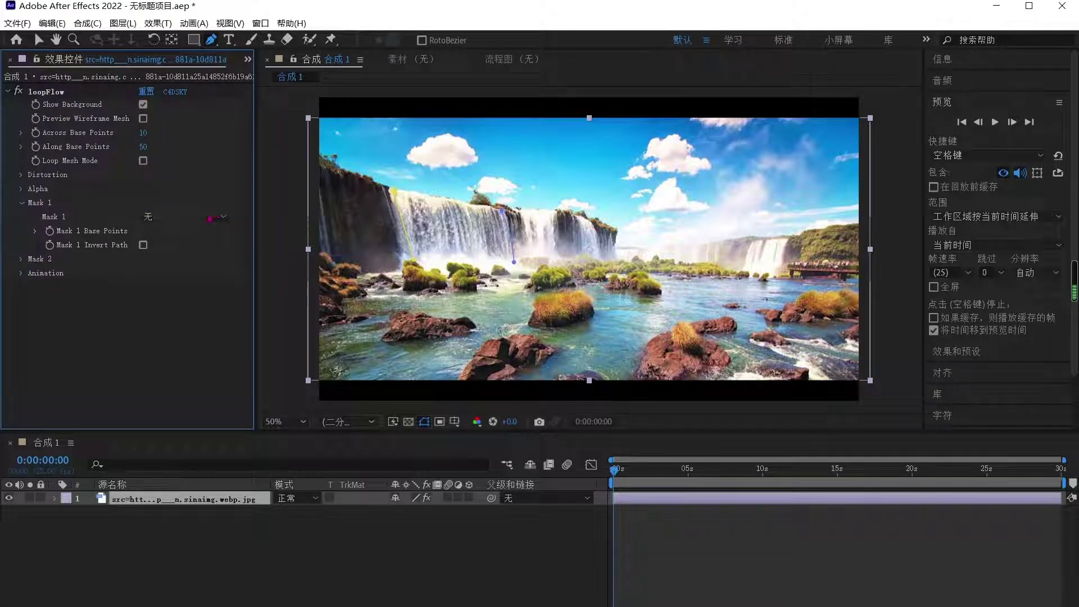
click(212, 217)
click(187, 247)
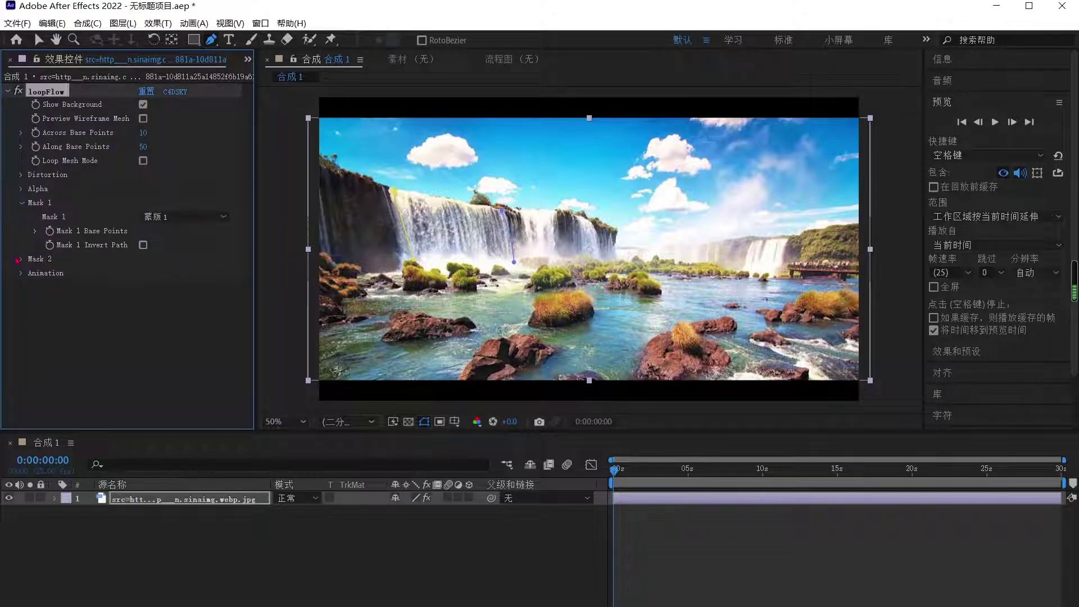
click(21, 259)
click(212, 273)
click(179, 317)
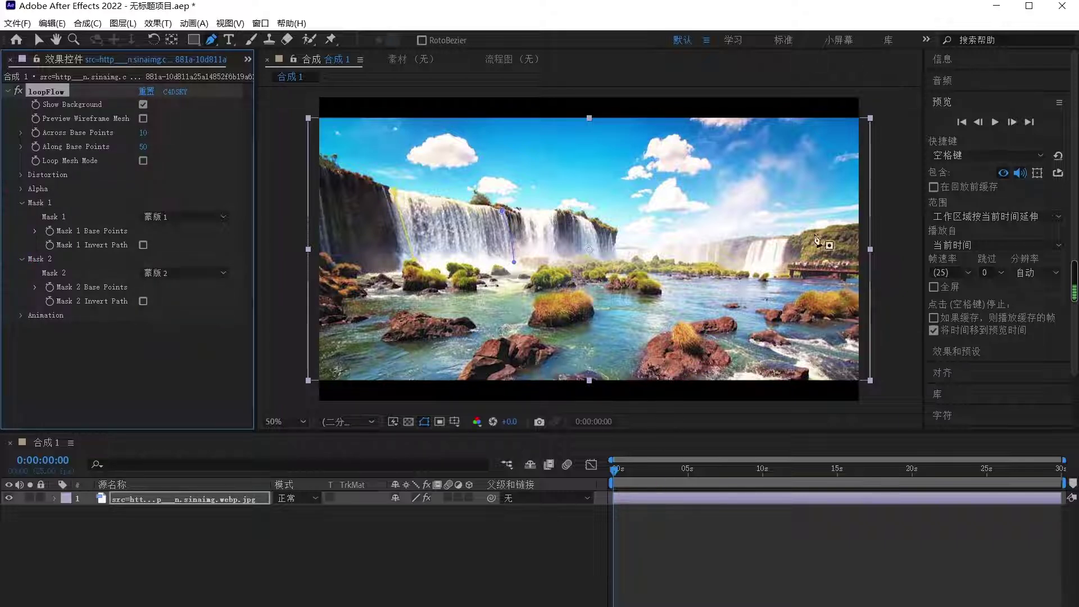
click(995, 123)
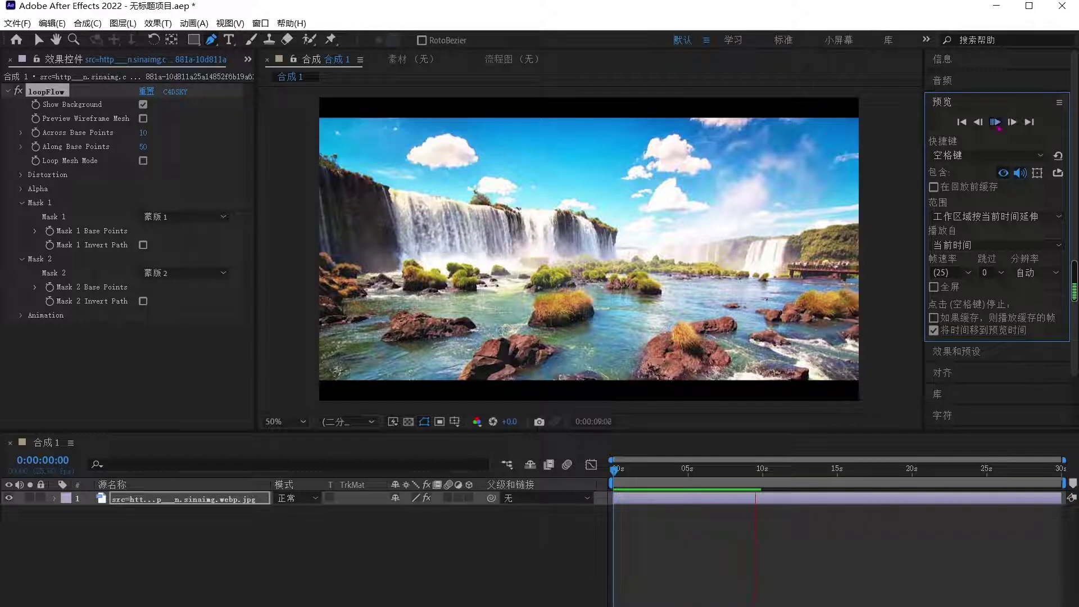
click(759, 287)
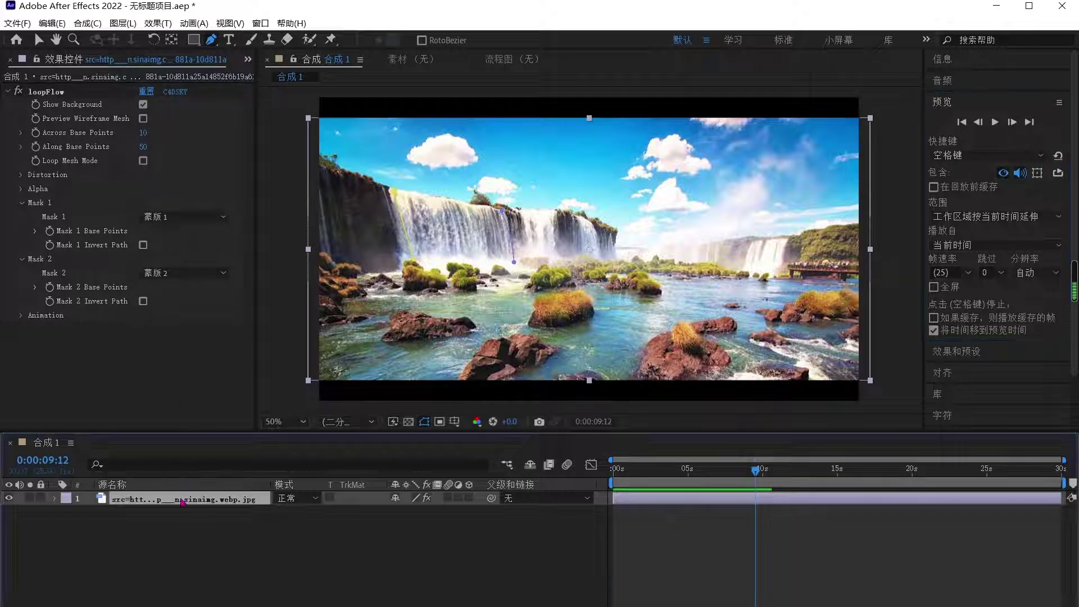
key(/)
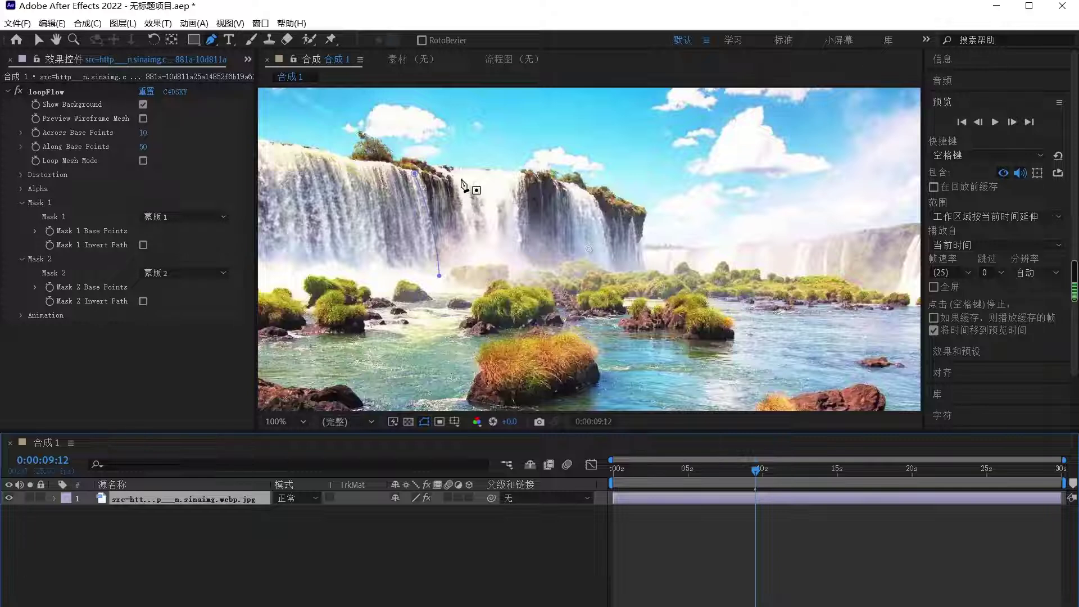
click(453, 171)
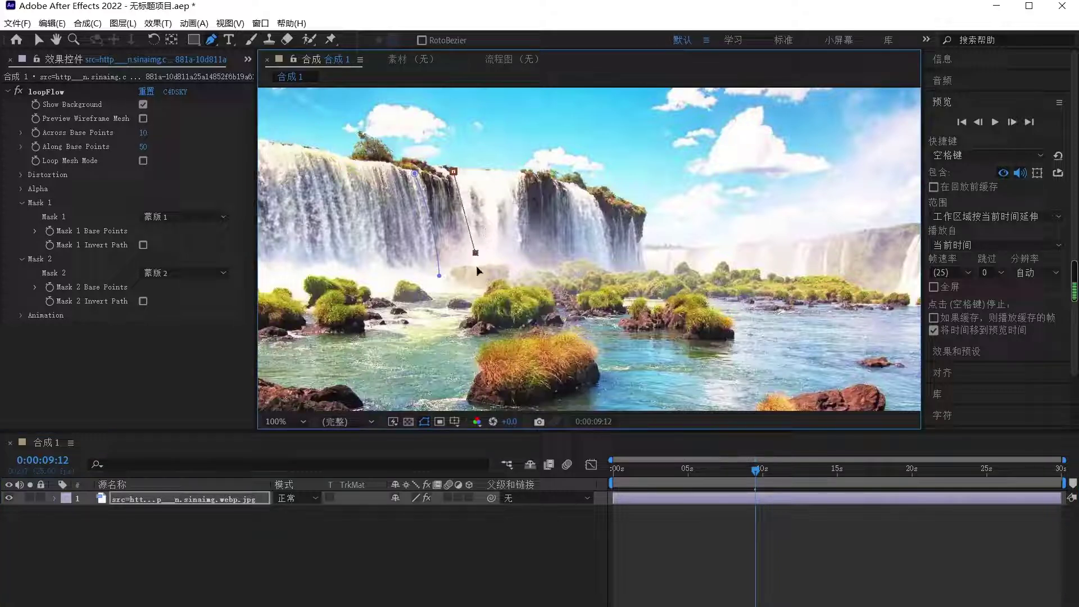
drag(477, 265, 479, 294)
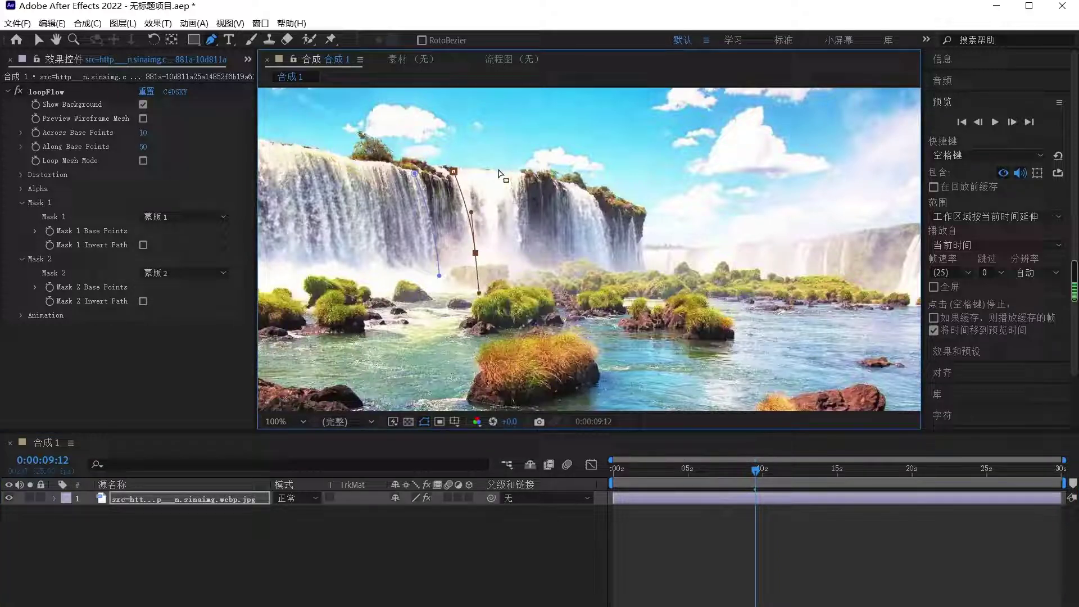
key(ctrl+z)
Draw a third curved open mask path beside the second, from the cliff rim to the waterfall's base, and reselect the layer.
scroll(462, 193, up, 2)
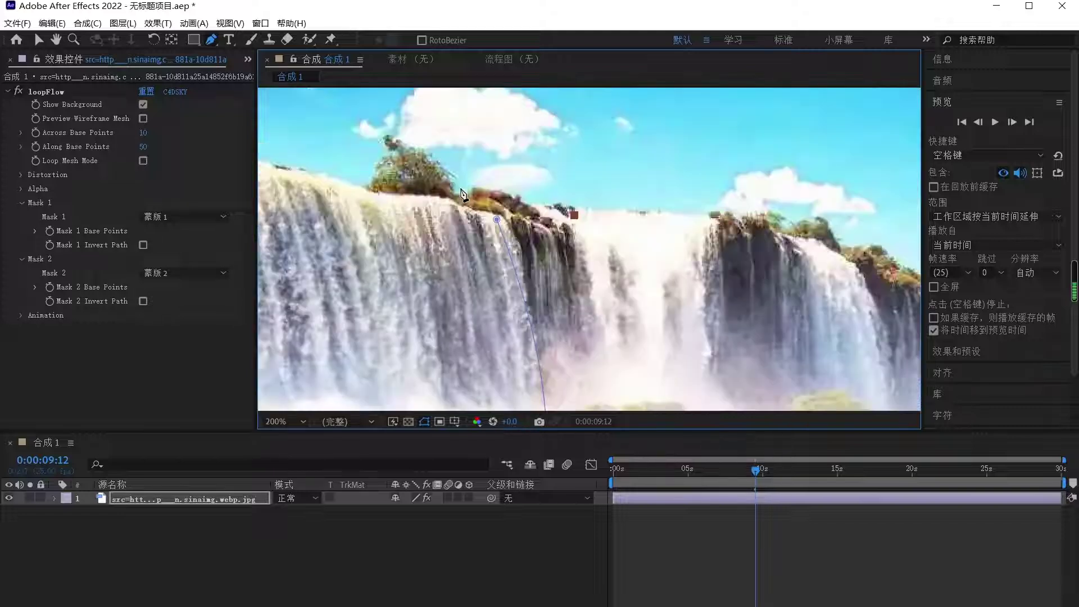
drag(583, 297, 565, 235)
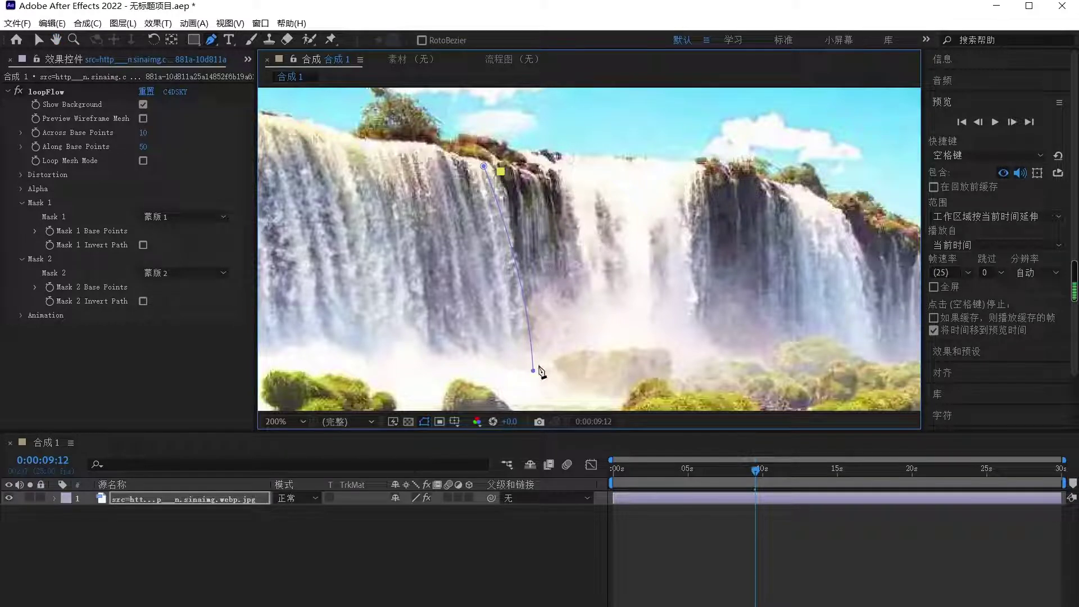
drag(545, 358, 541, 403)
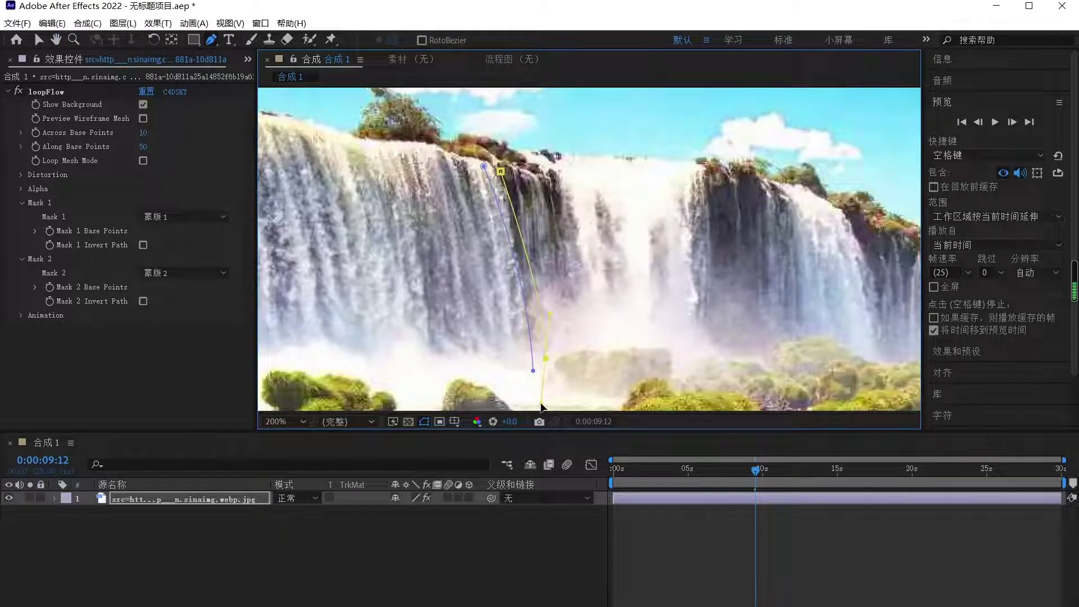
click(229, 502)
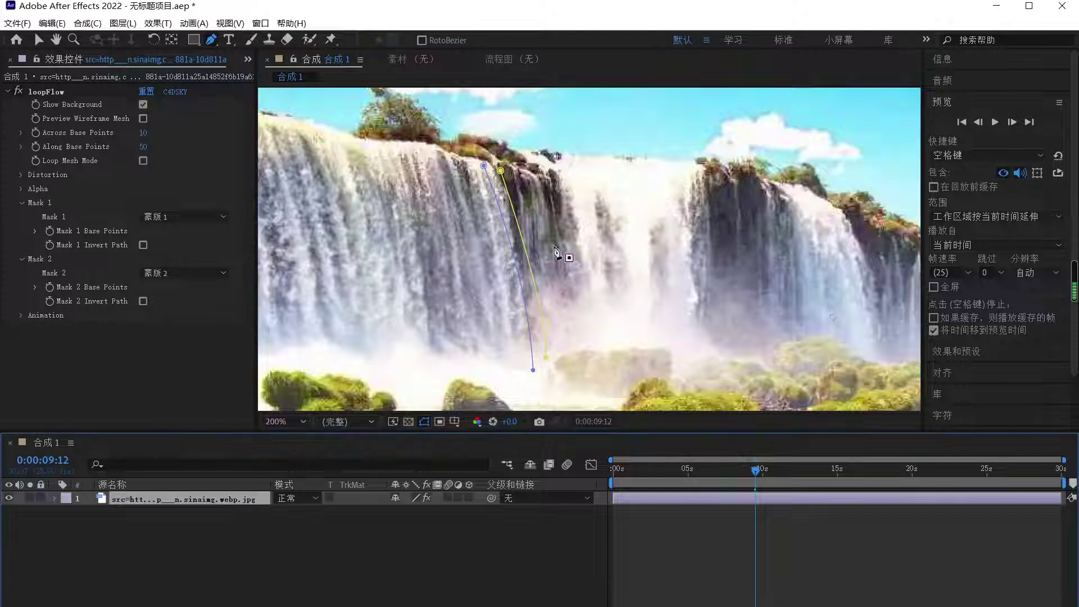
Draw a fourth curved open mask path along the far side of the dark rock section to the waterfall's base, and reselect the layer.
click(552, 175)
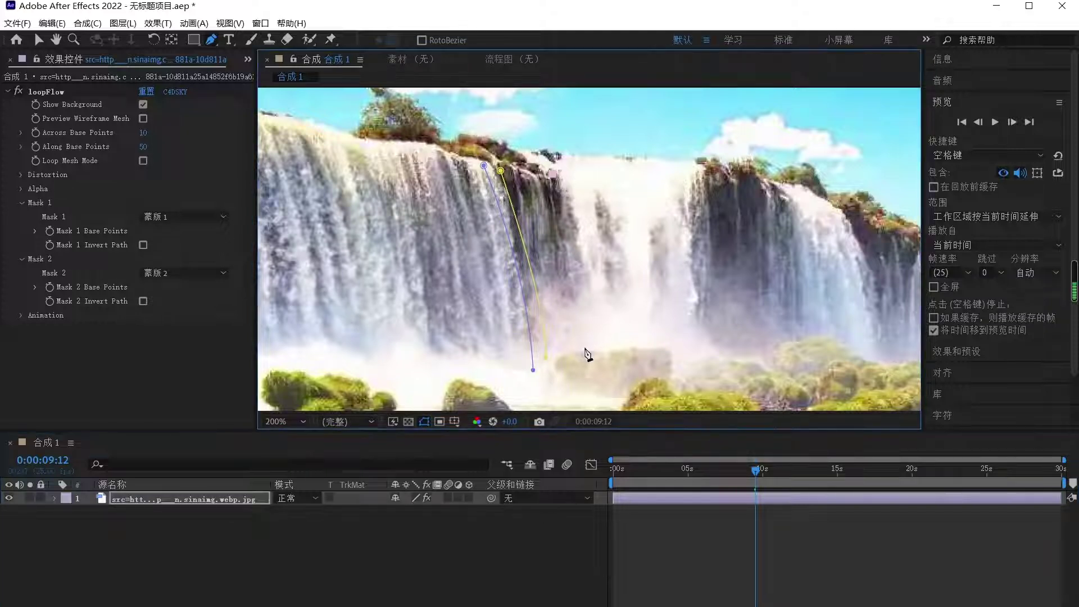
drag(575, 395, 579, 385)
click(232, 500)
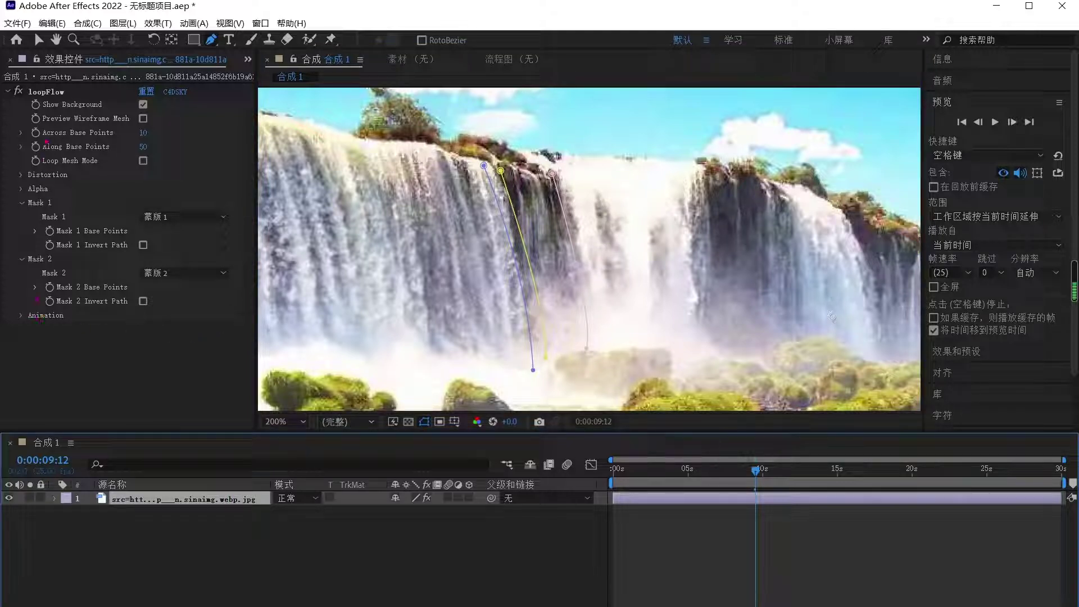
click(166, 300)
click(166, 499)
Collapse the loopFlow effect's settings and duplicate the effect on the same layer.
click(49, 94)
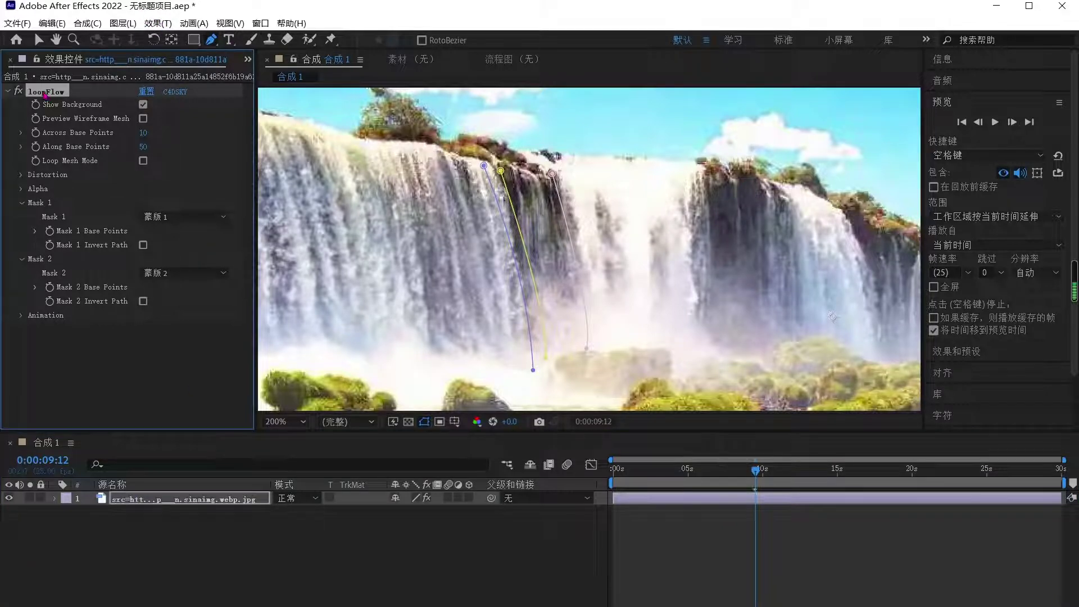
click(7, 92)
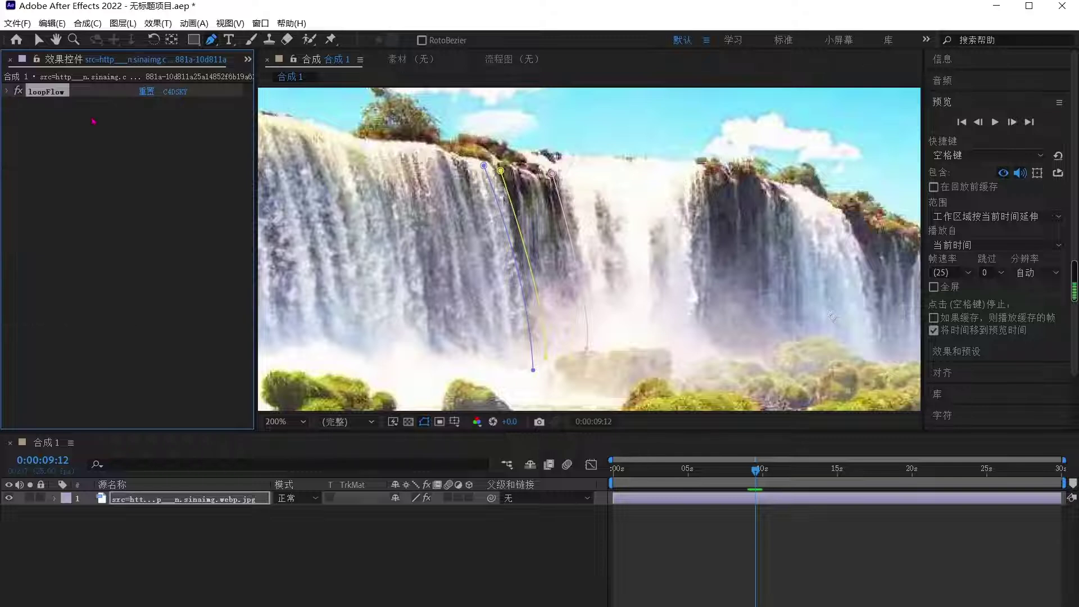
key(shift+d)
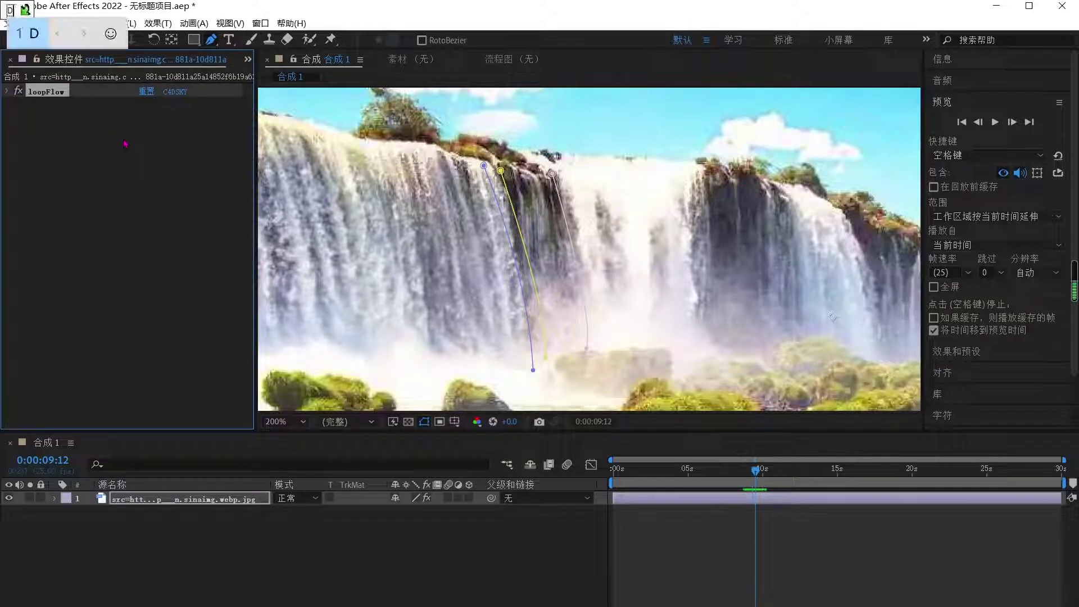
key(Escape)
key(ctrl+d)
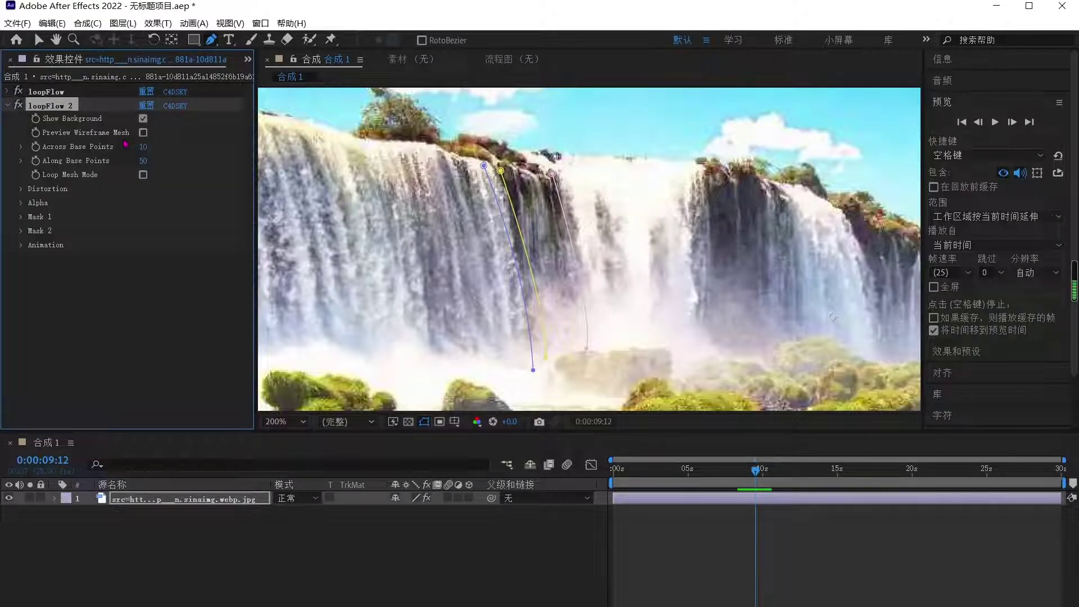
Set the duplicated loopFlow's Mask 1 to 蒙版 3 and Mask 2 to 蒙版 4, and preview the motion.
click(21, 217)
click(185, 230)
click(177, 286)
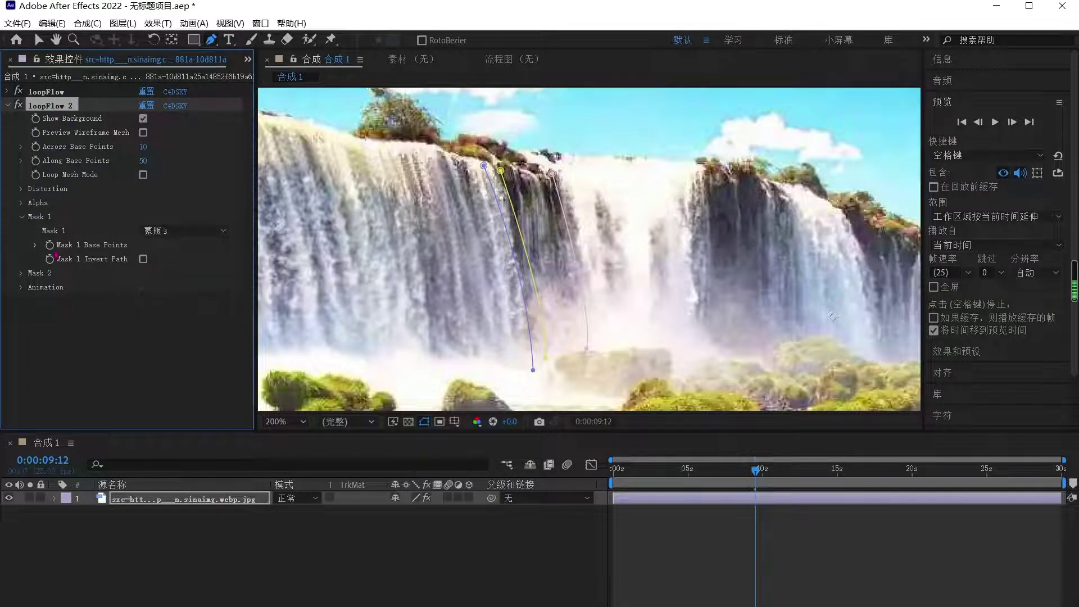
click(22, 274)
click(186, 286)
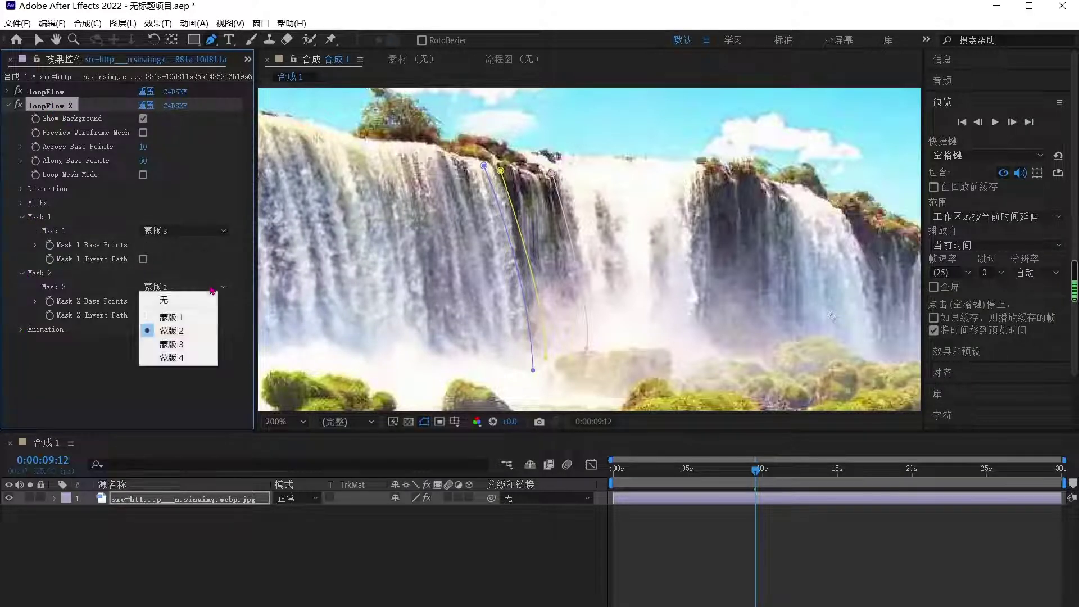
click(179, 363)
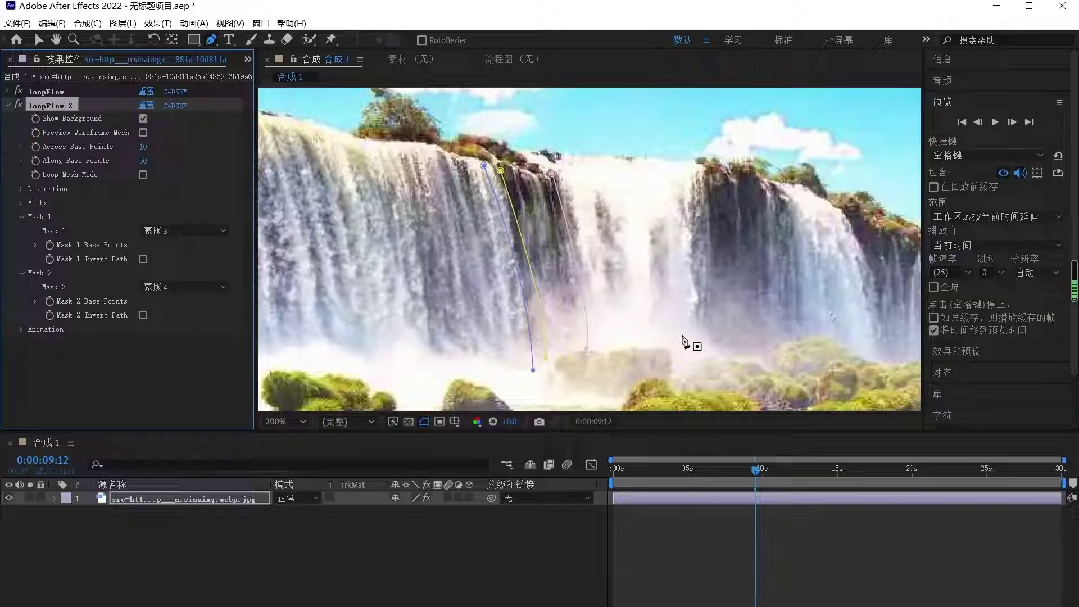
click(999, 124)
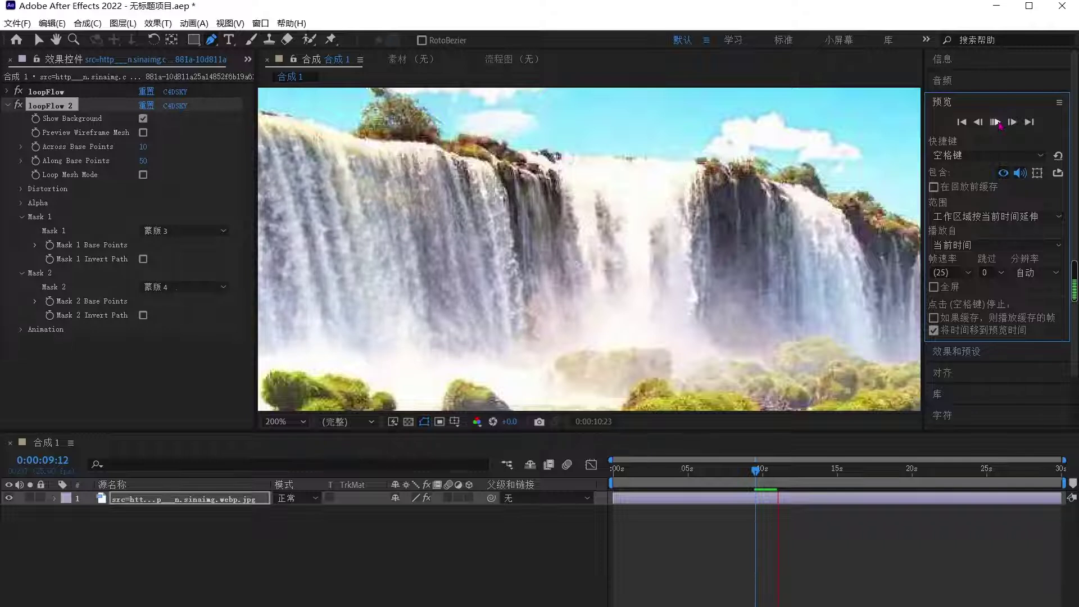
click(996, 122)
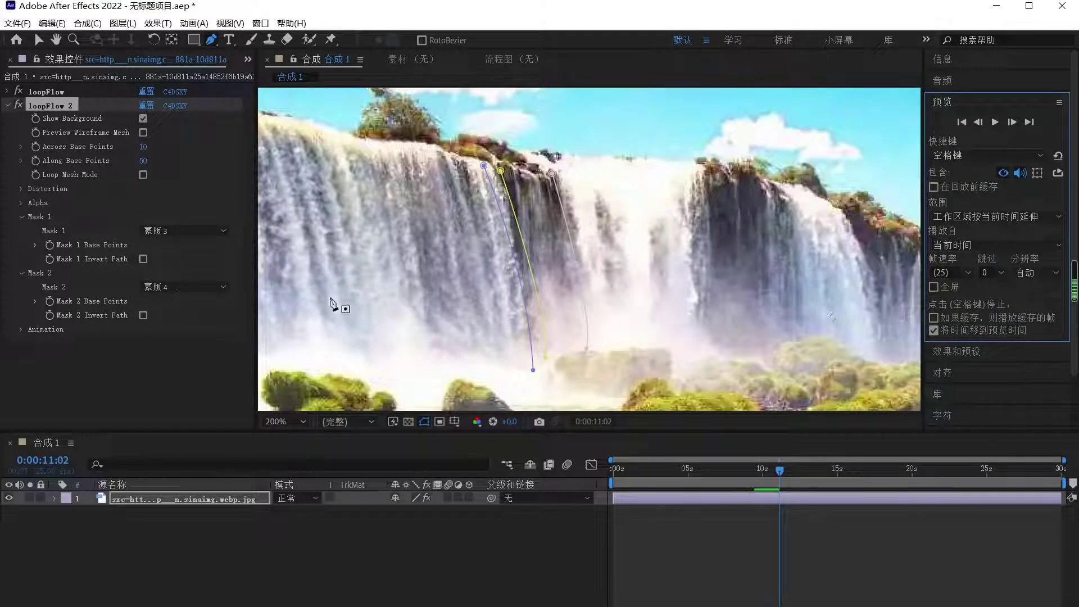
Draw a fifth curved open mask path down the near edge of the bright central waterfall, just beyond the dark rock section.
click(213, 502)
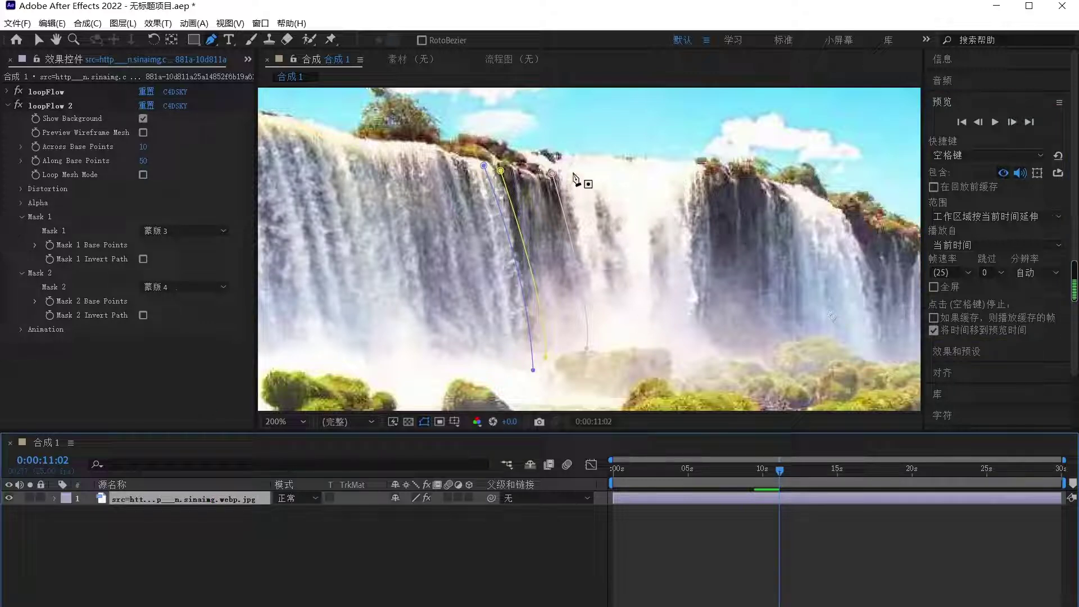
click(604, 345)
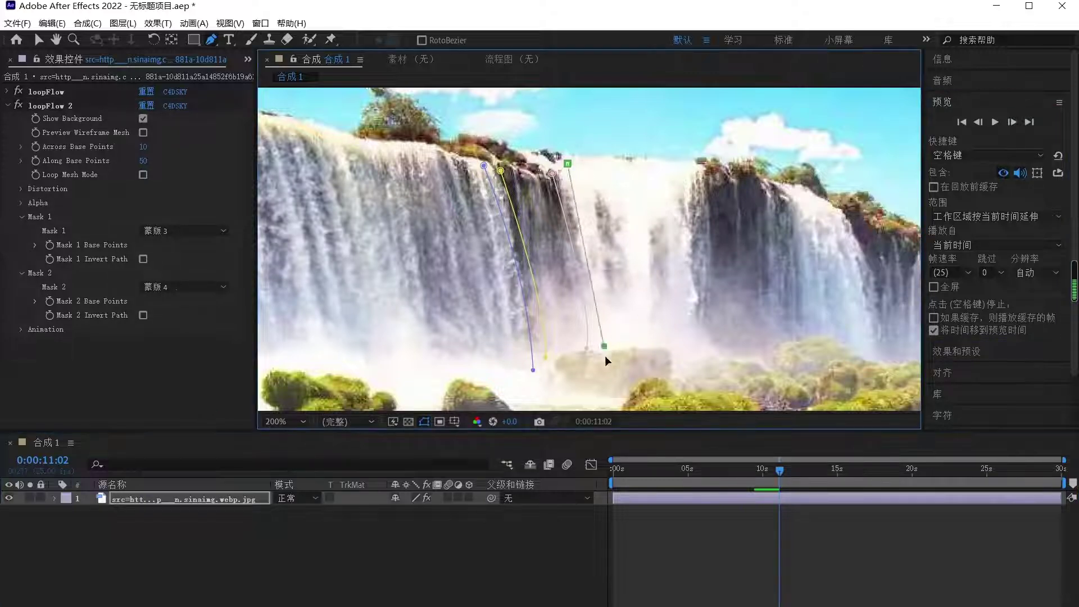
drag(593, 379, 591, 380)
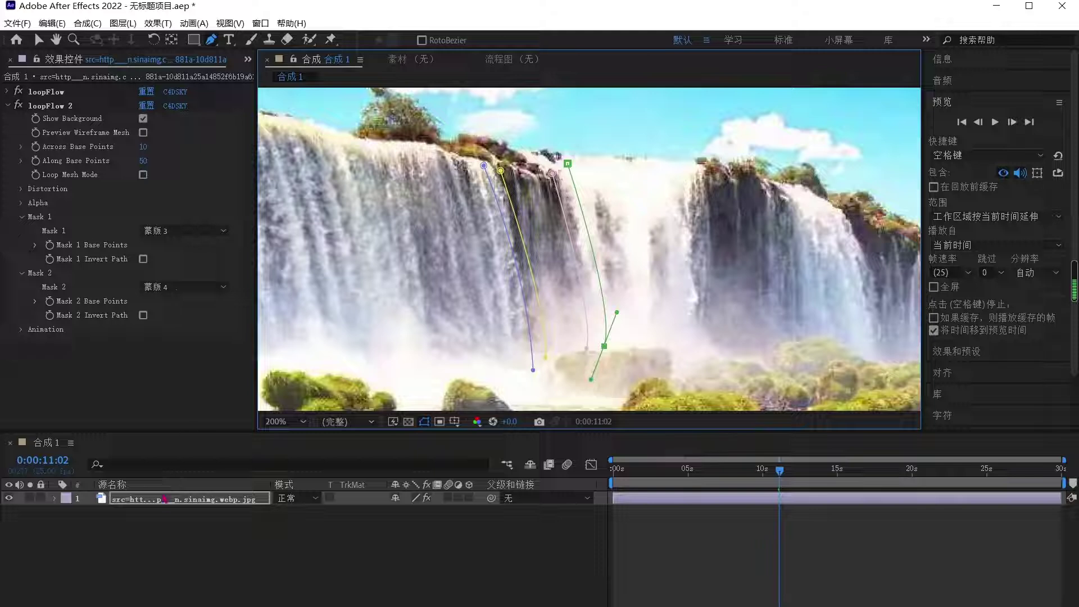
Draw a sixth curved open mask path down the far edge of the bright central waterfall, and reselect the layer.
key(F2)
click(685, 167)
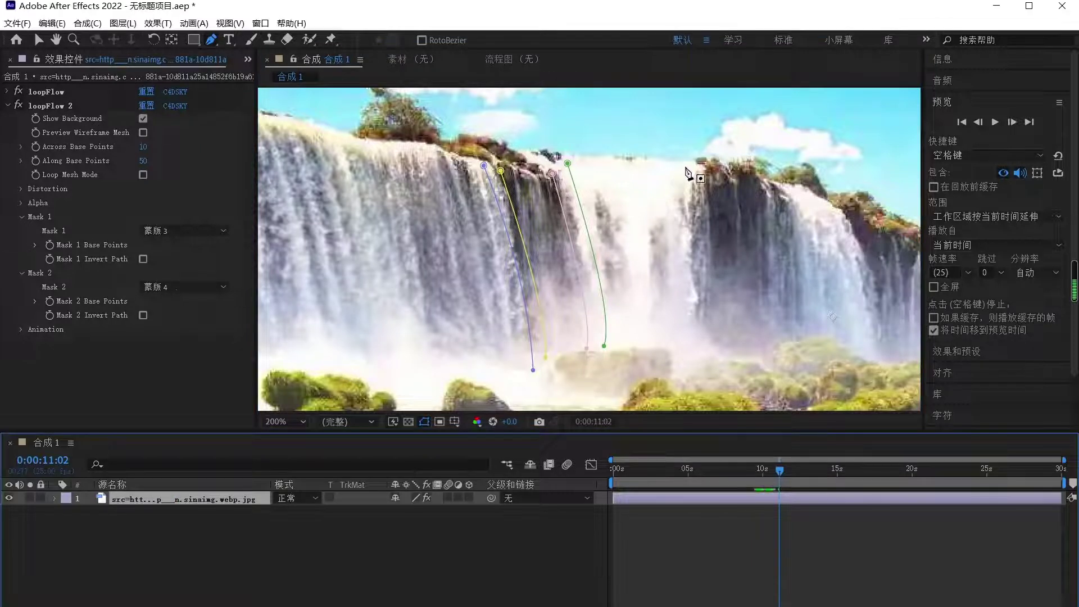
drag(688, 351, 665, 401)
key(F2)
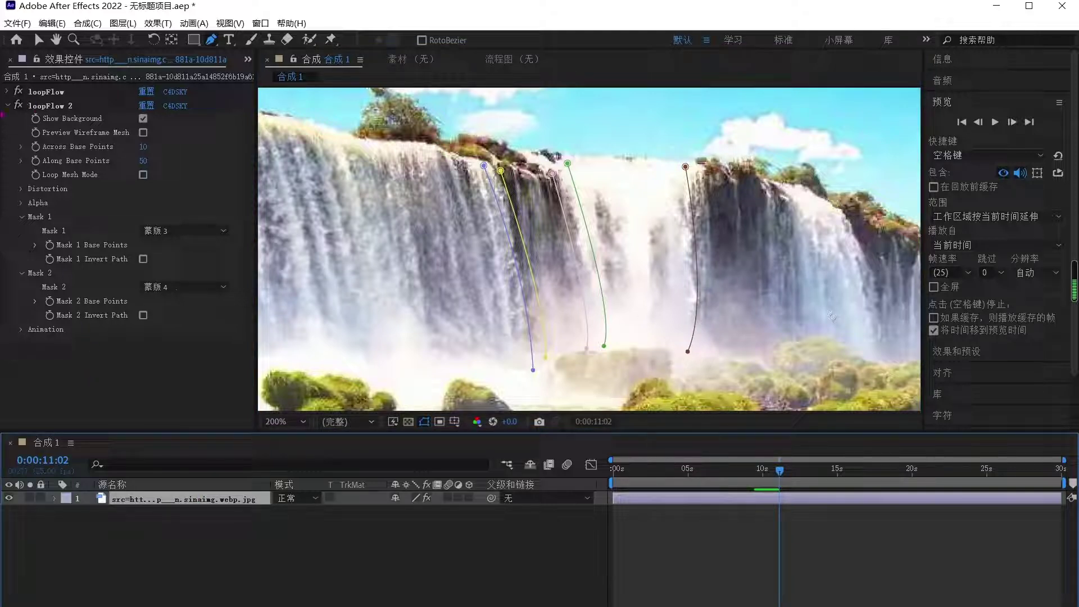
Collapse the loopFlow 2 settings and duplicate that effect on the same layer.
click(7, 106)
click(42, 107)
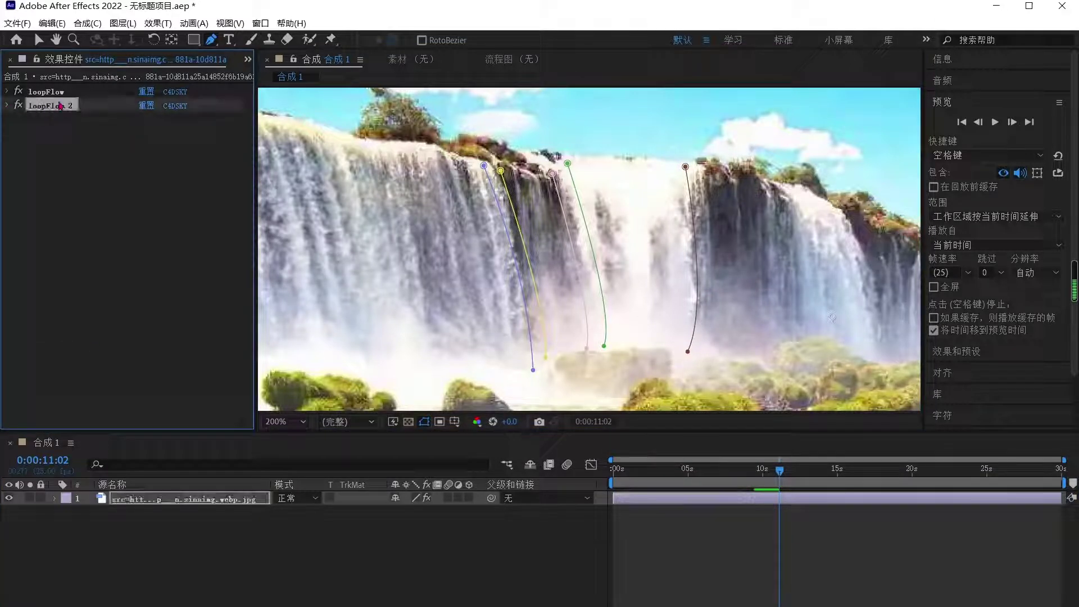
key(ctrl+d)
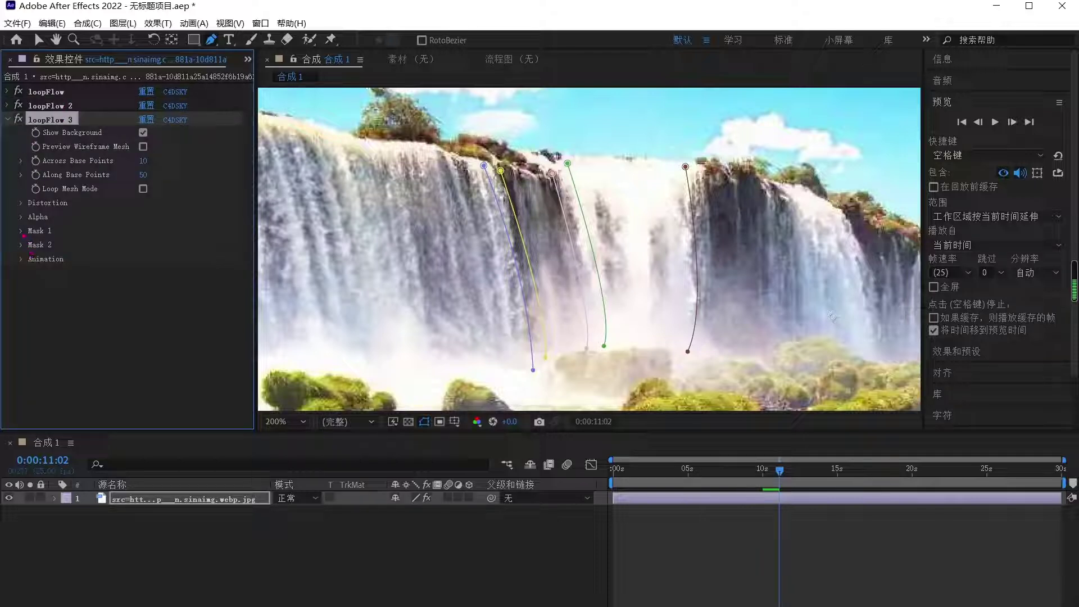
Set loopFlow 3's Mask 1 to 蒙版 5 and Mask 2 to 蒙版 6, and preview the motion.
click(21, 230)
click(185, 244)
click(169, 328)
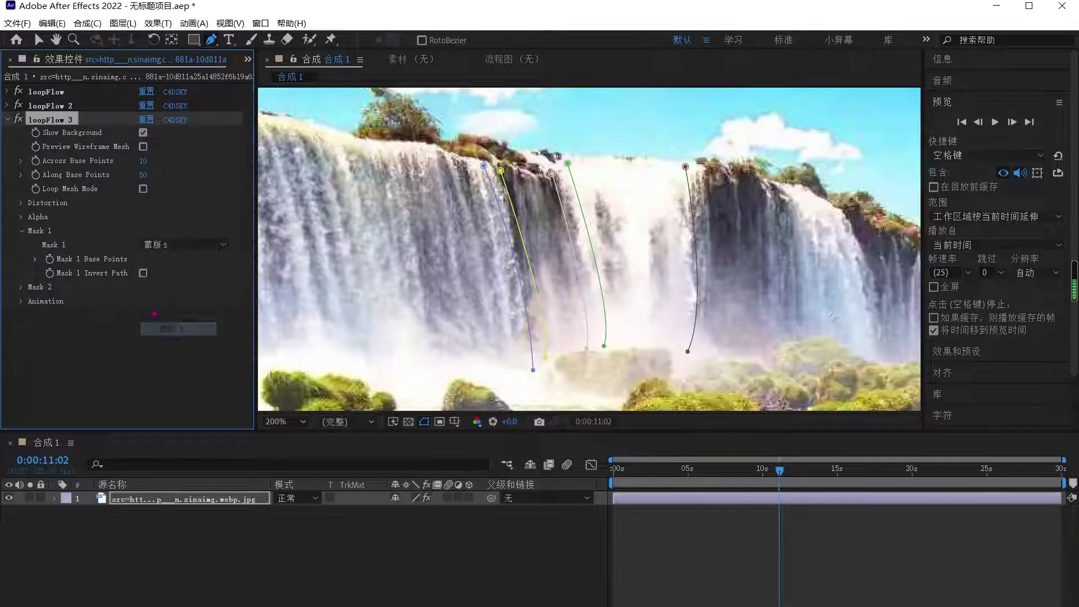
click(21, 286)
click(208, 301)
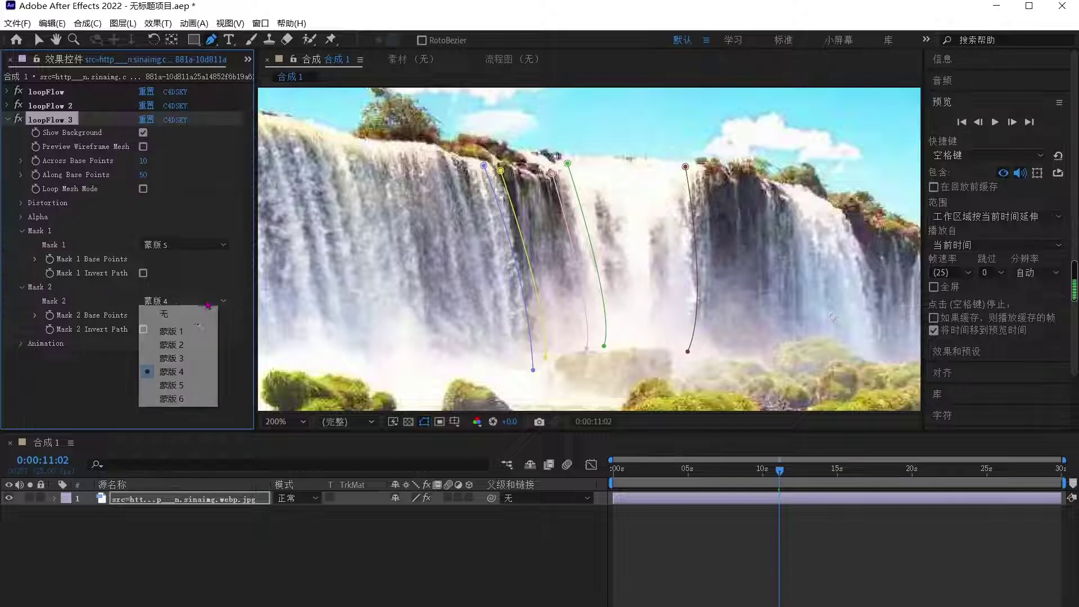
click(177, 398)
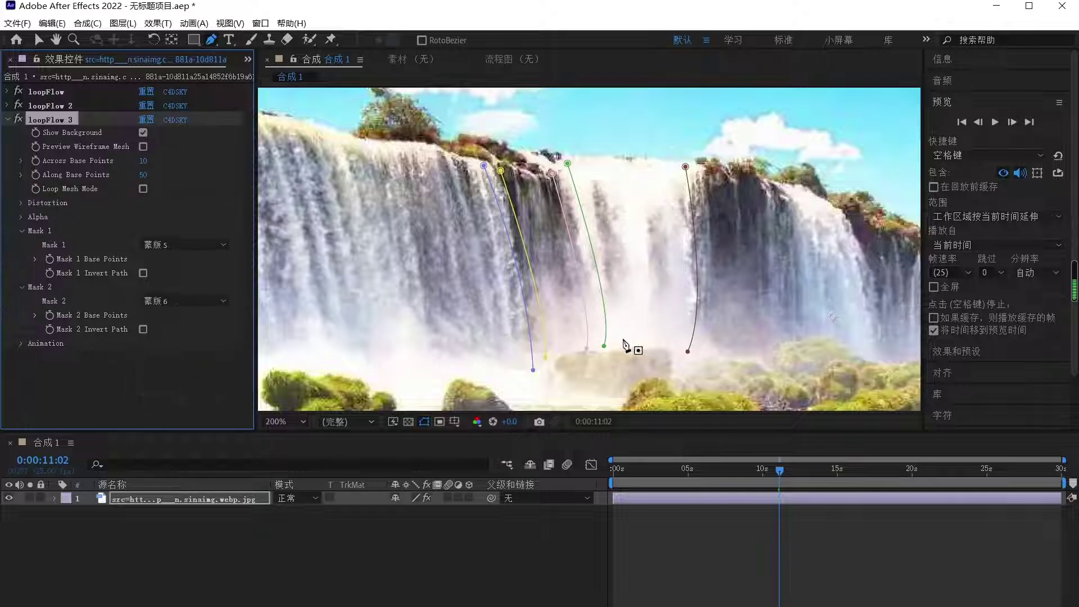
click(993, 123)
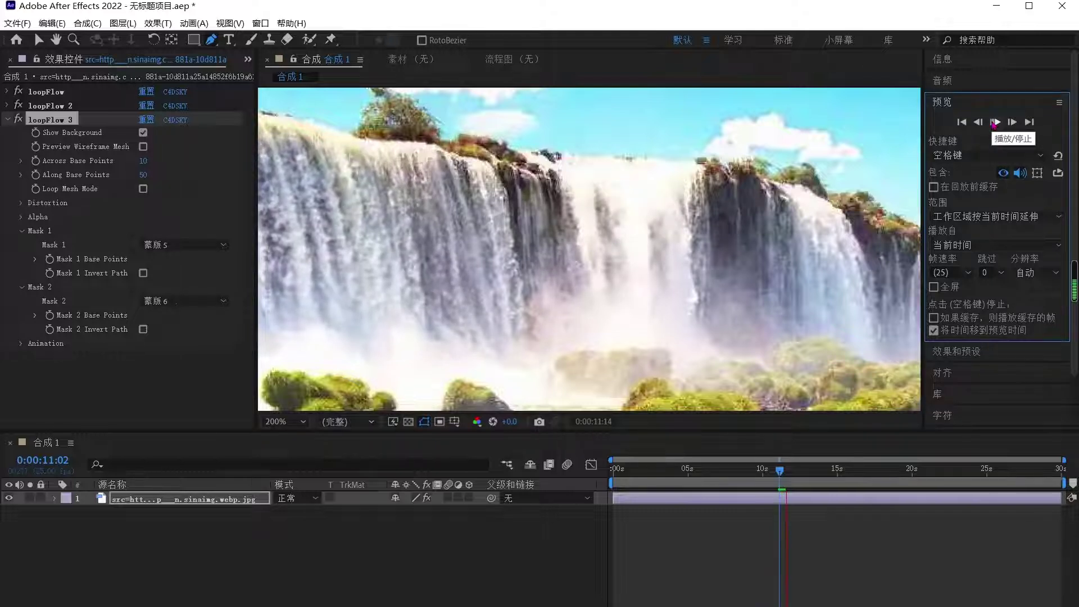
click(993, 122)
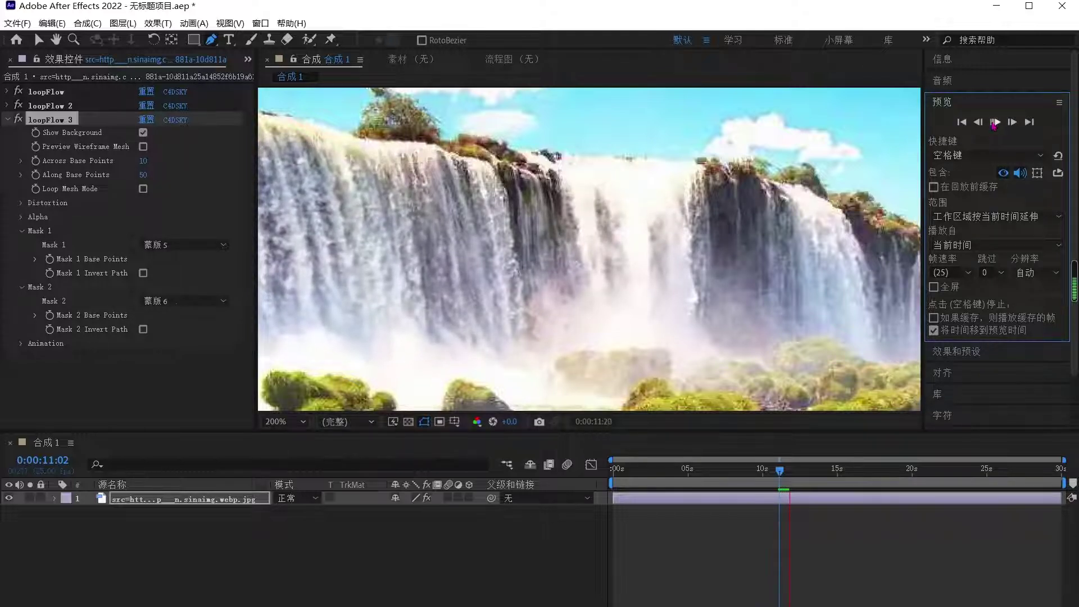
Collapse loopFlow 3 and draw a seventh curved open mask path just beyond the central waterfall, from the dark cliff's edge to its base.
click(7, 120)
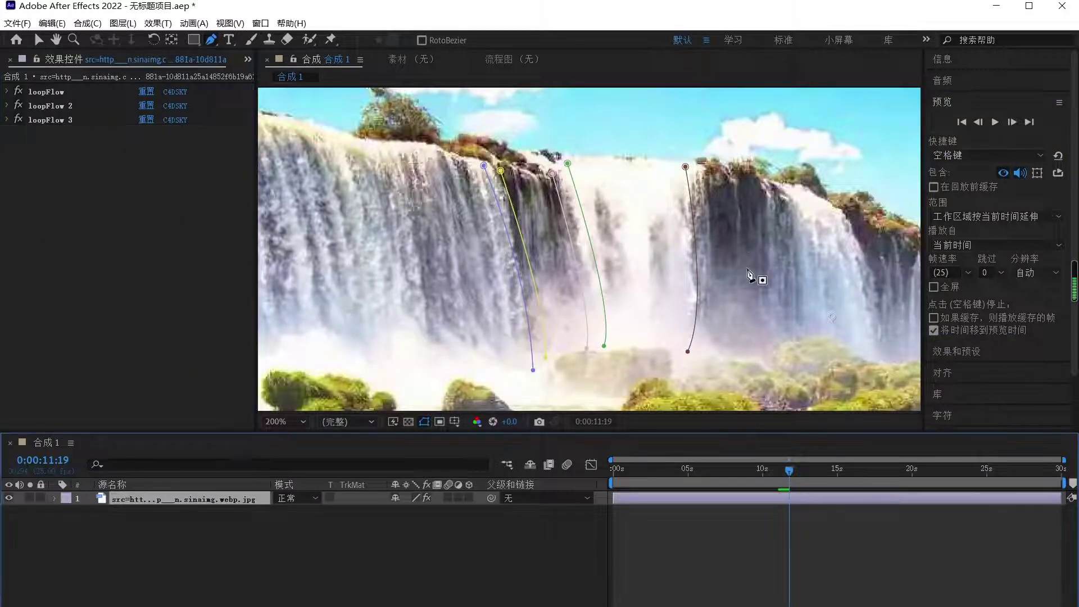
key(space)
drag(754, 269, 485, 209)
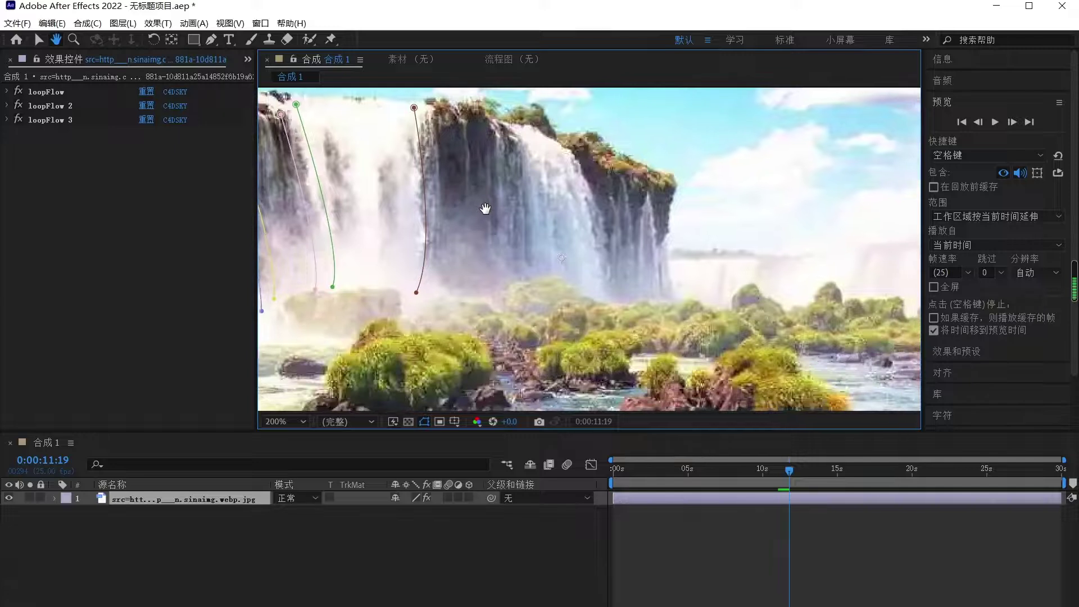
click(435, 115)
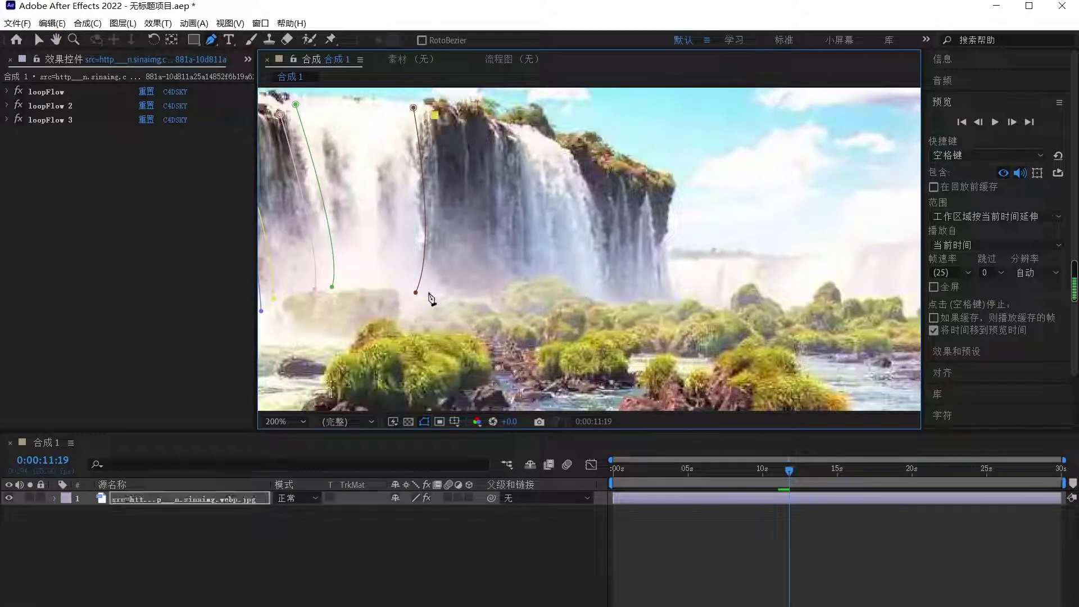
drag(430, 294, 395, 332)
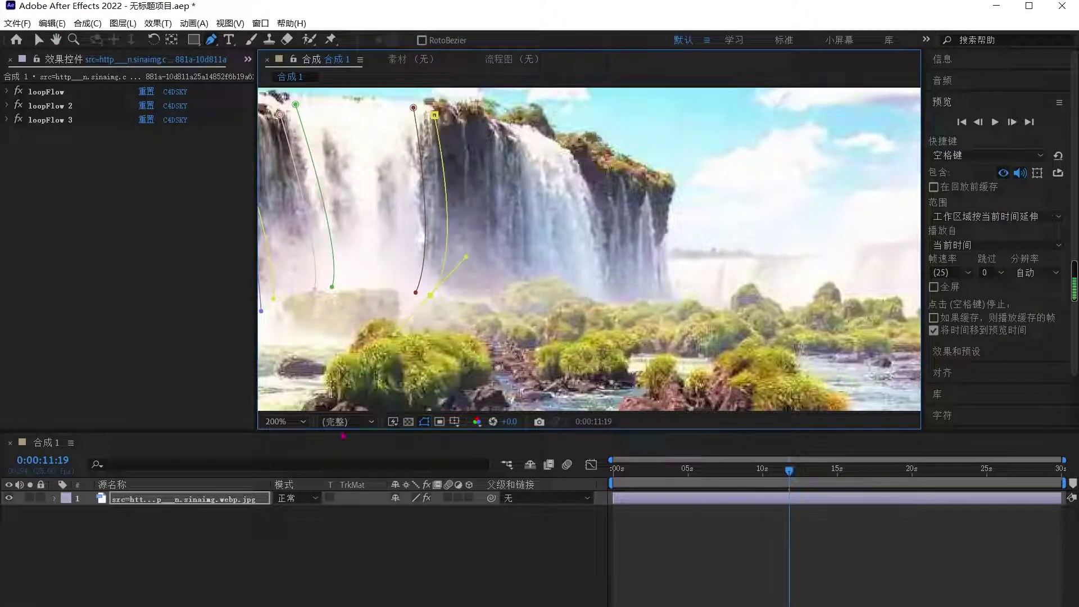
click(232, 511)
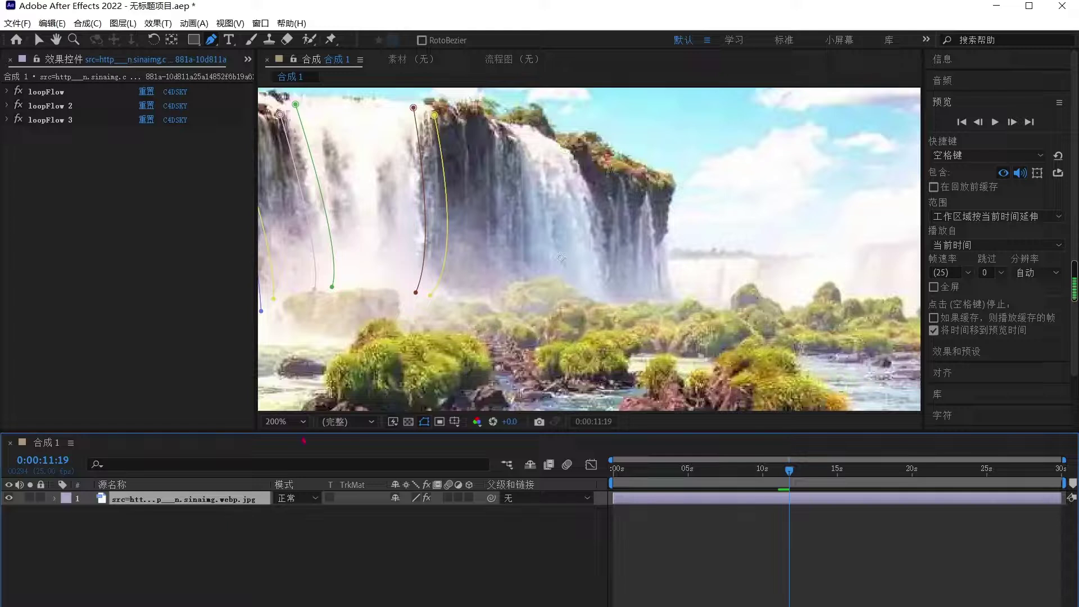
Draw an eighth curved open mask path down the outer edge of the last broad waterfall, ending at its misty base.
click(650, 196)
key(Return)
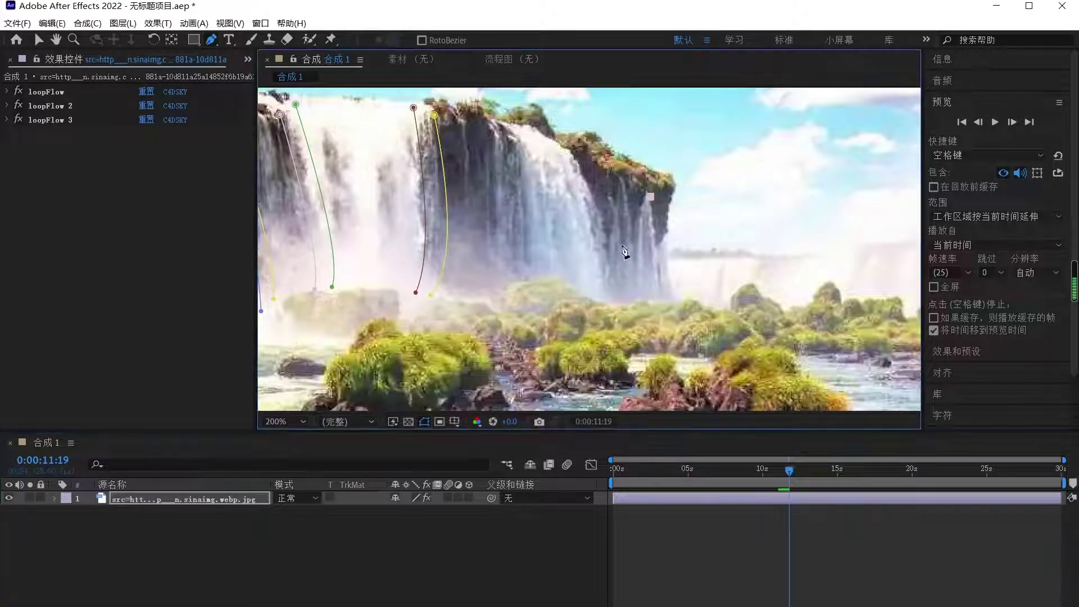
click(567, 151)
drag(604, 293, 594, 324)
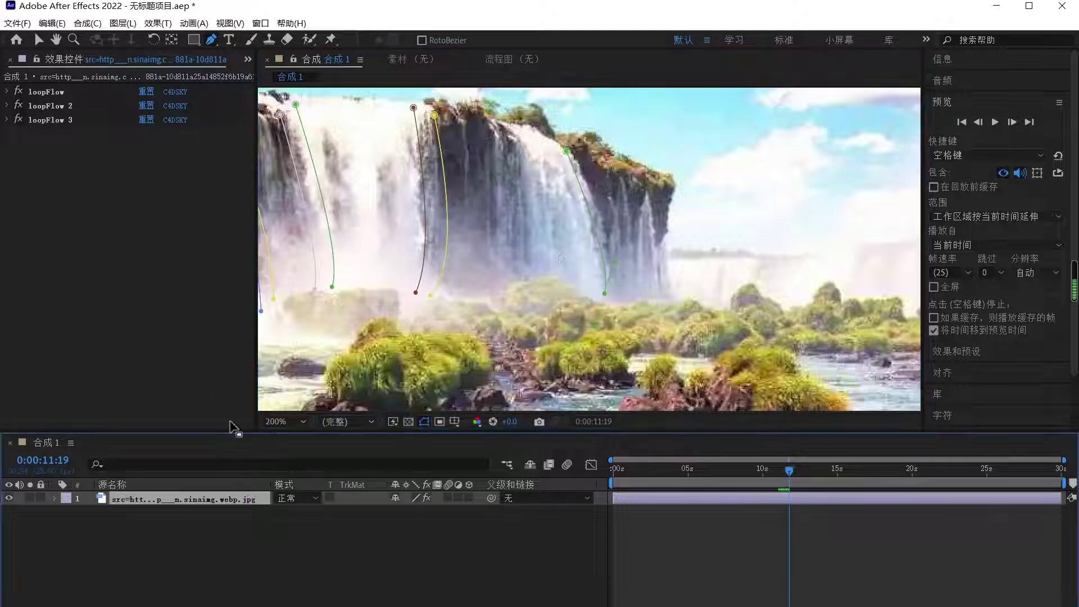
Duplicate the loopFlow 3 effect and set the copy's Mask 1 to 蒙版 7 and Mask 2 to 蒙版 8.
click(51, 118)
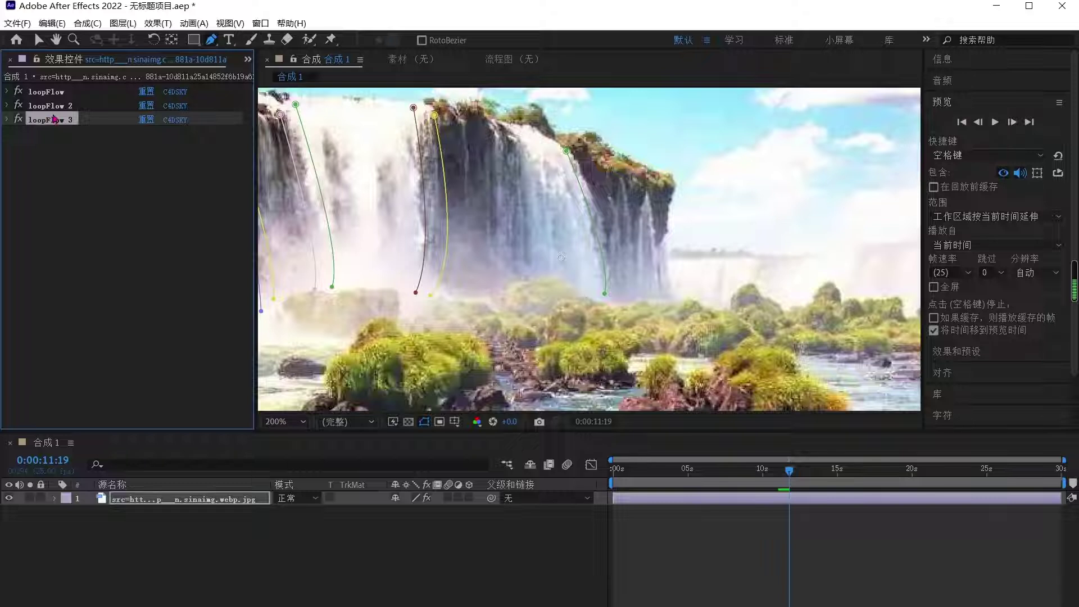
key(ctrl+d)
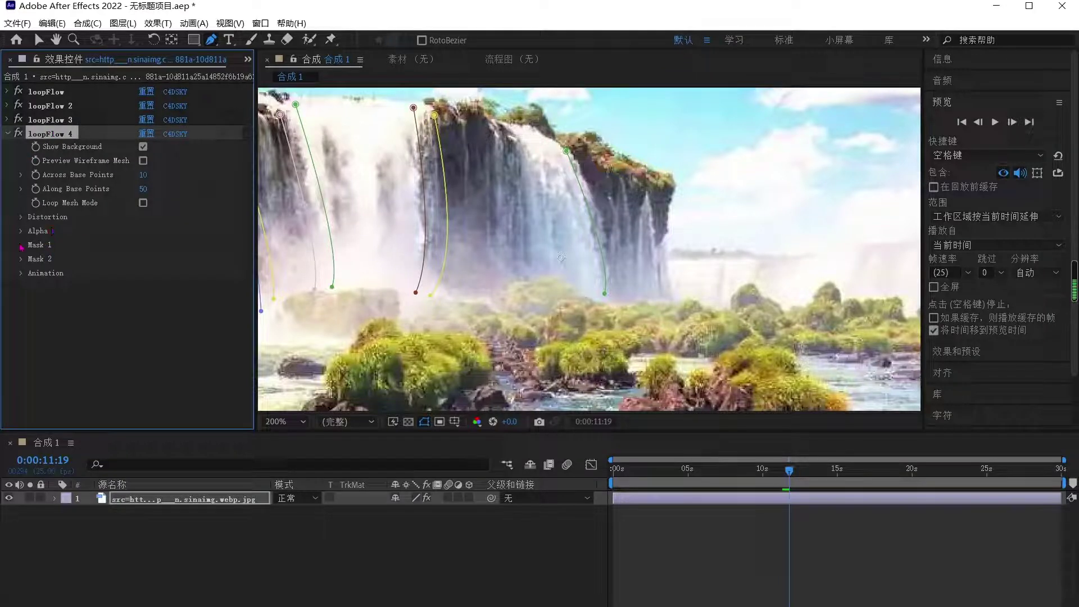
click(21, 245)
click(180, 258)
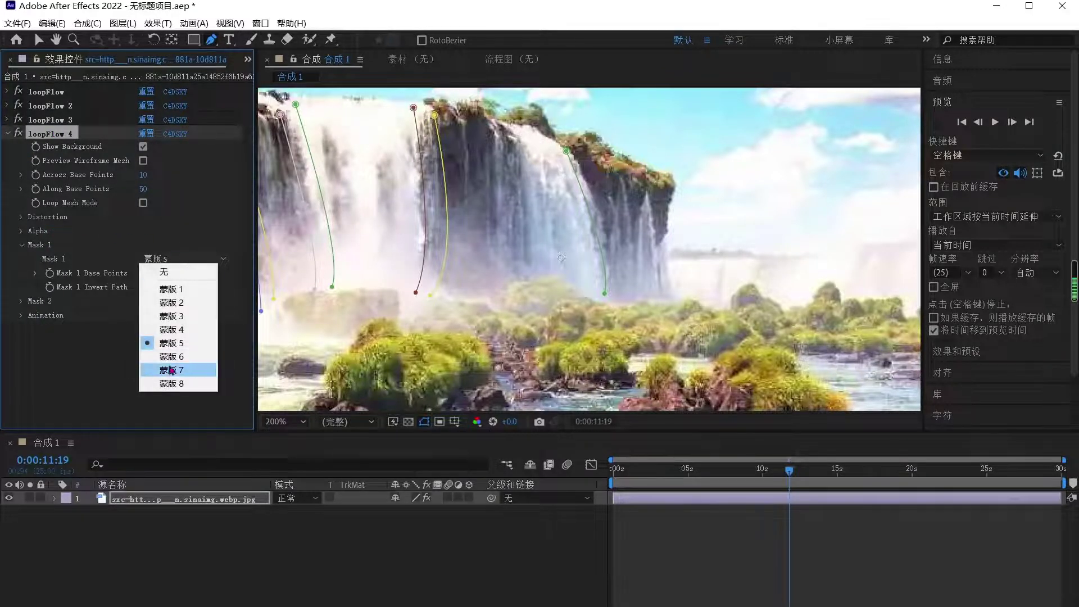
click(172, 370)
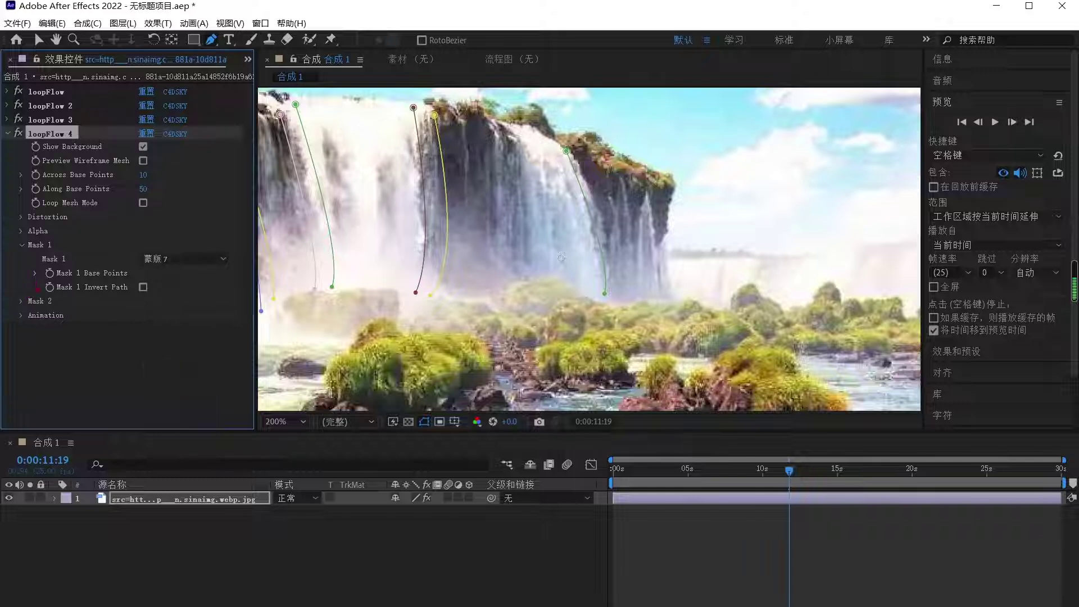
click(21, 301)
click(185, 314)
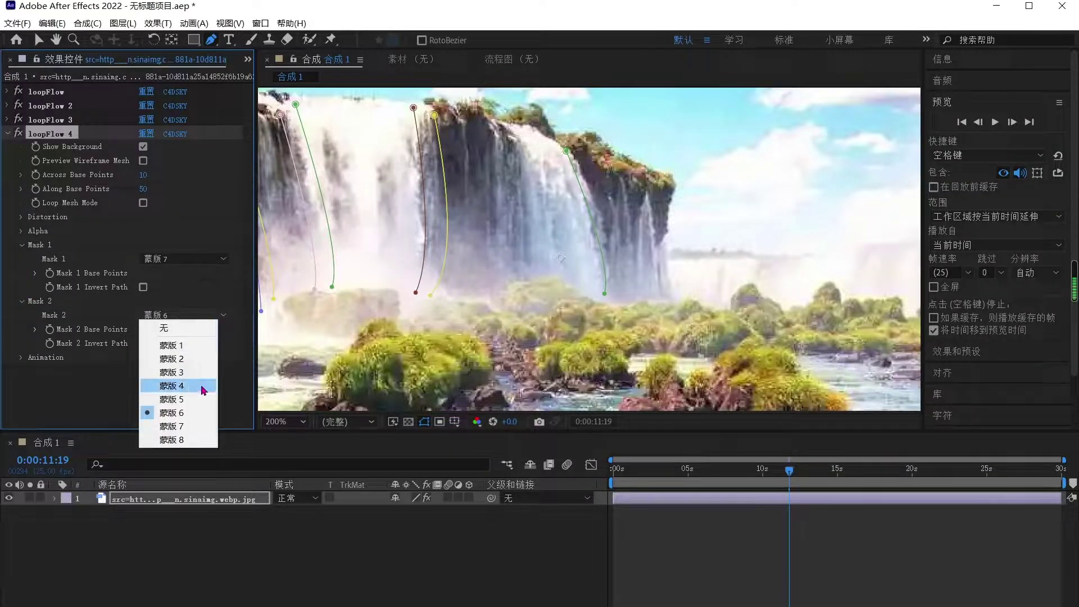
click(171, 439)
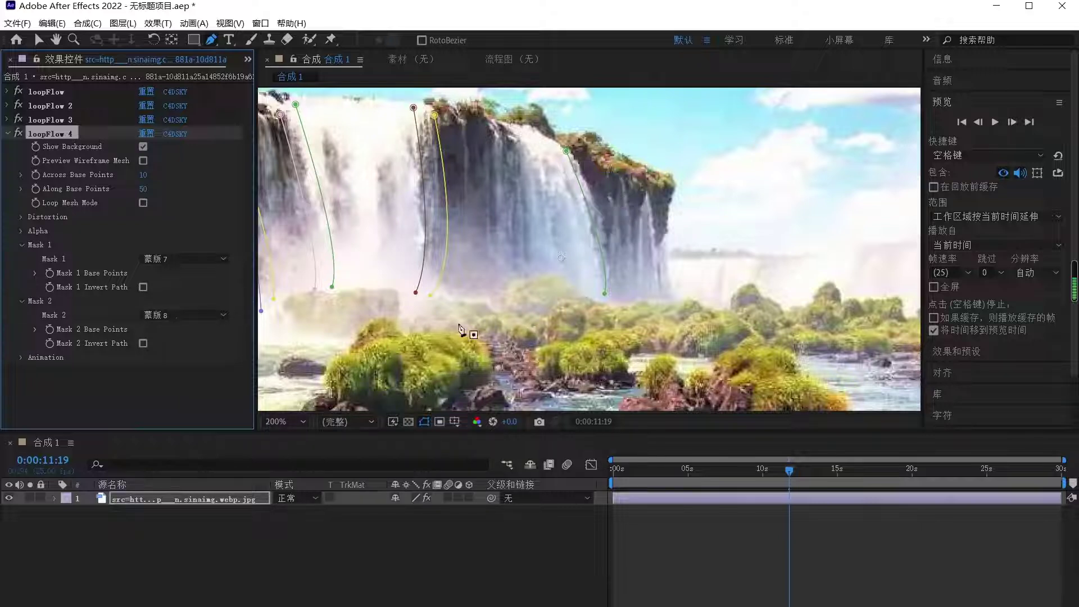
Reselect the waterfall photo layer and collapse the loopFlow 4 settings.
click(199, 509)
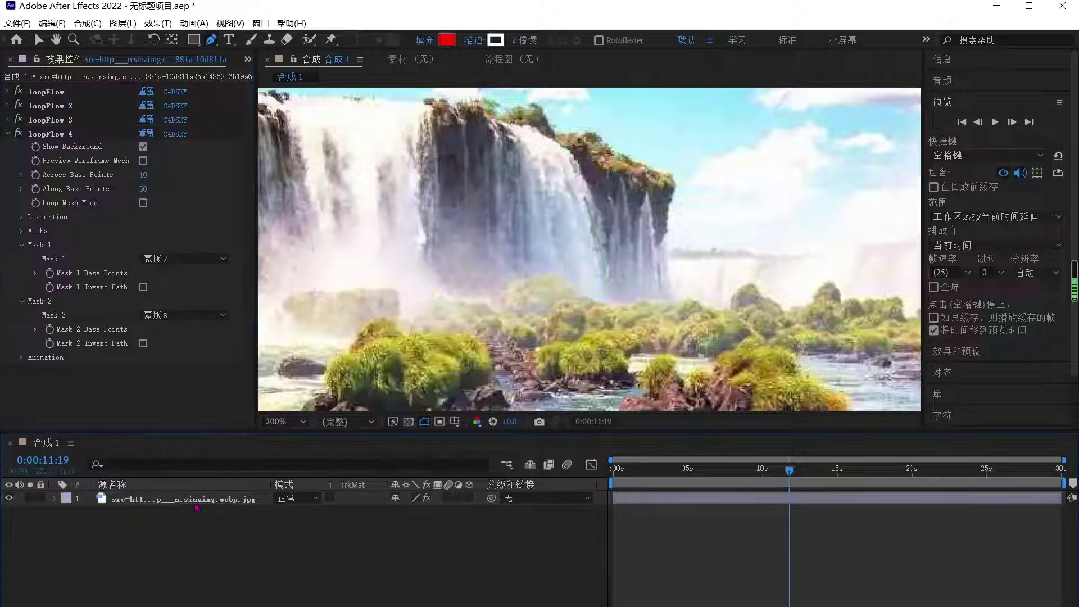
click(180, 498)
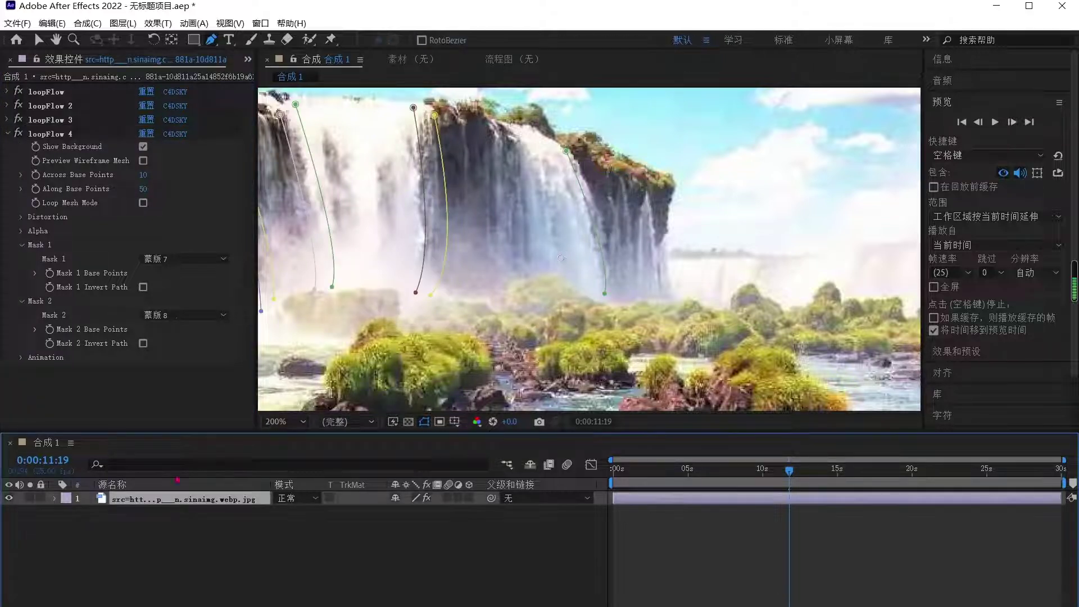
click(8, 134)
Draw two short curved open mask paths running upward through the mist above the mossy rocks, one above each end of the large clump.
key(h)
click(672, 252)
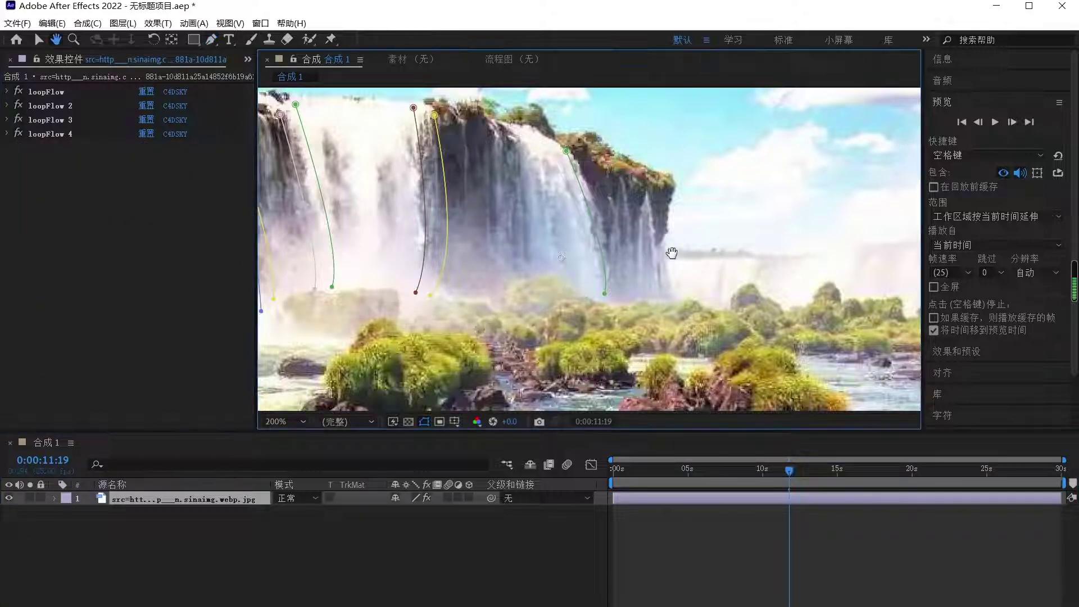
drag(671, 253, 979, 204)
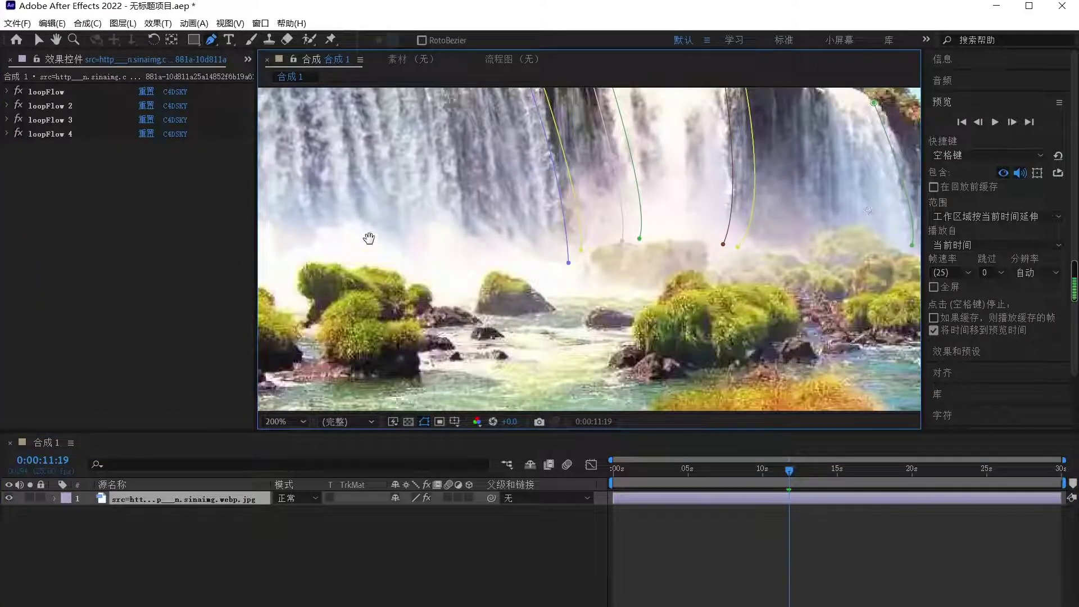
drag(369, 238, 521, 279)
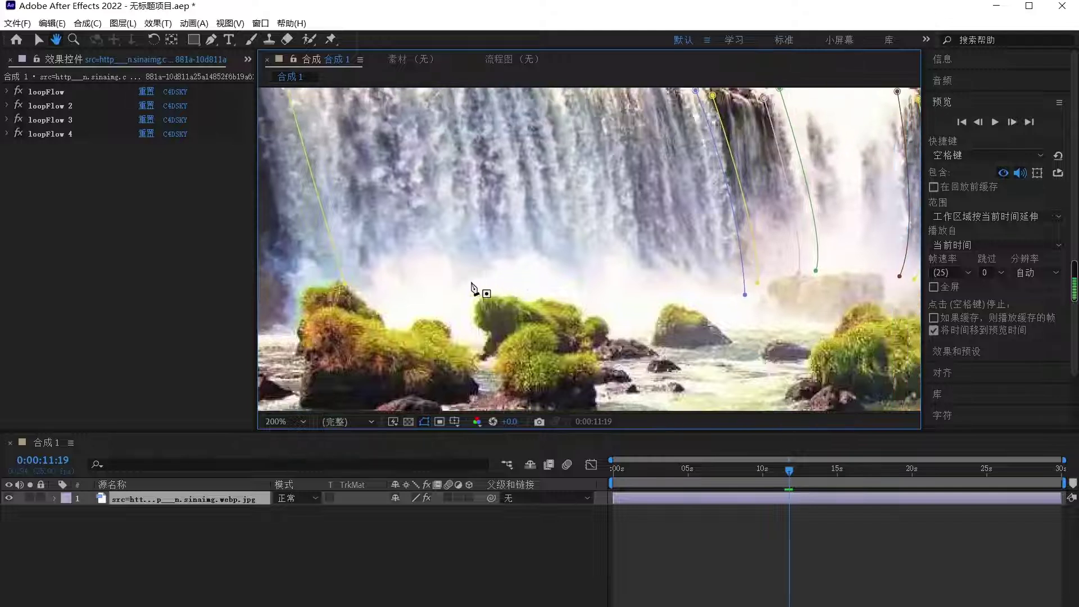
key(g)
click(387, 322)
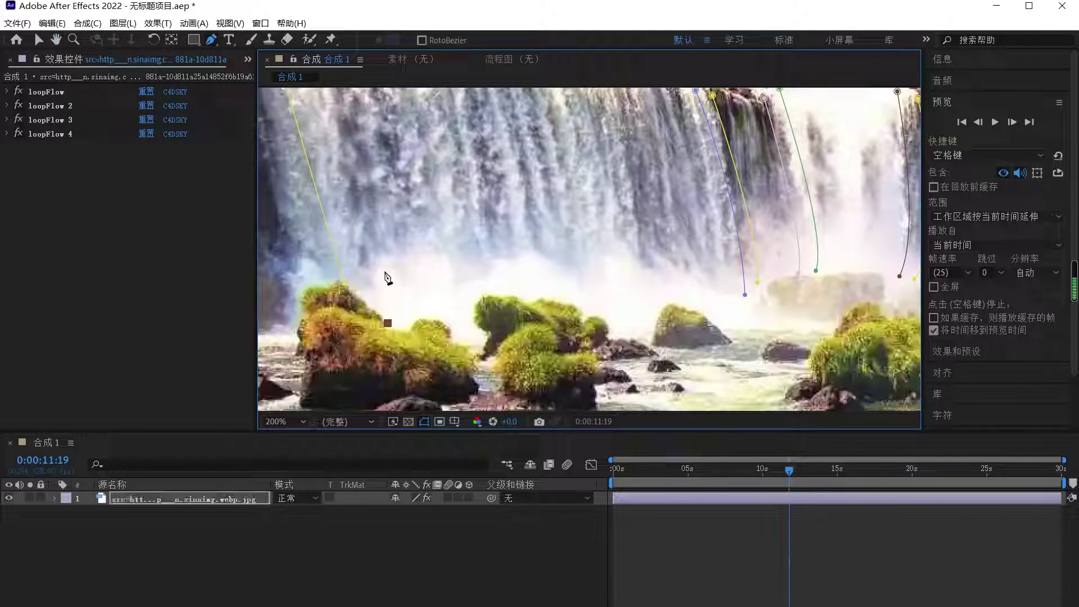
drag(390, 276, 375, 250)
key(F2)
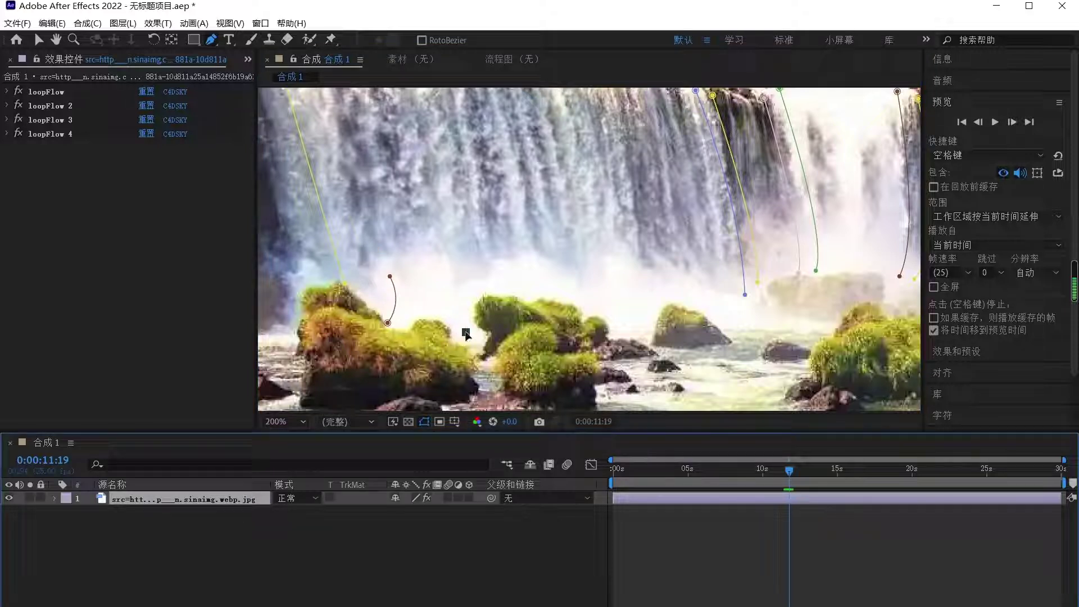
drag(466, 332, 454, 224)
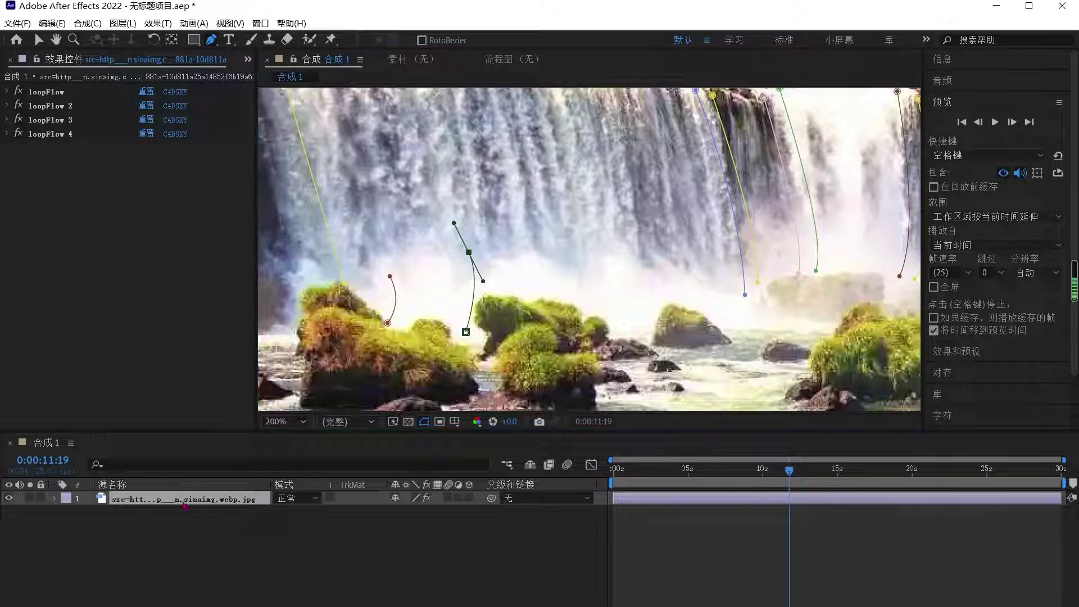
key(F2)
Duplicate the loopFlow 4 effect with the copy's Mask 1 set to 蒙版 9 and Mask 2 to 蒙版 10, and preview the motion.
click(51, 135)
key(ctrl+d)
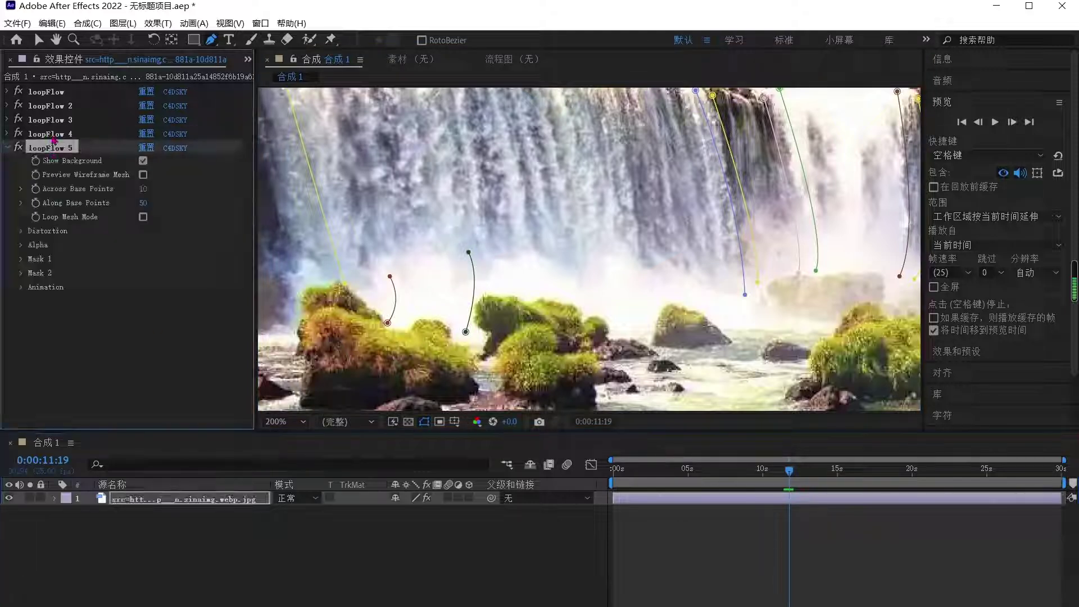
click(20, 259)
click(186, 273)
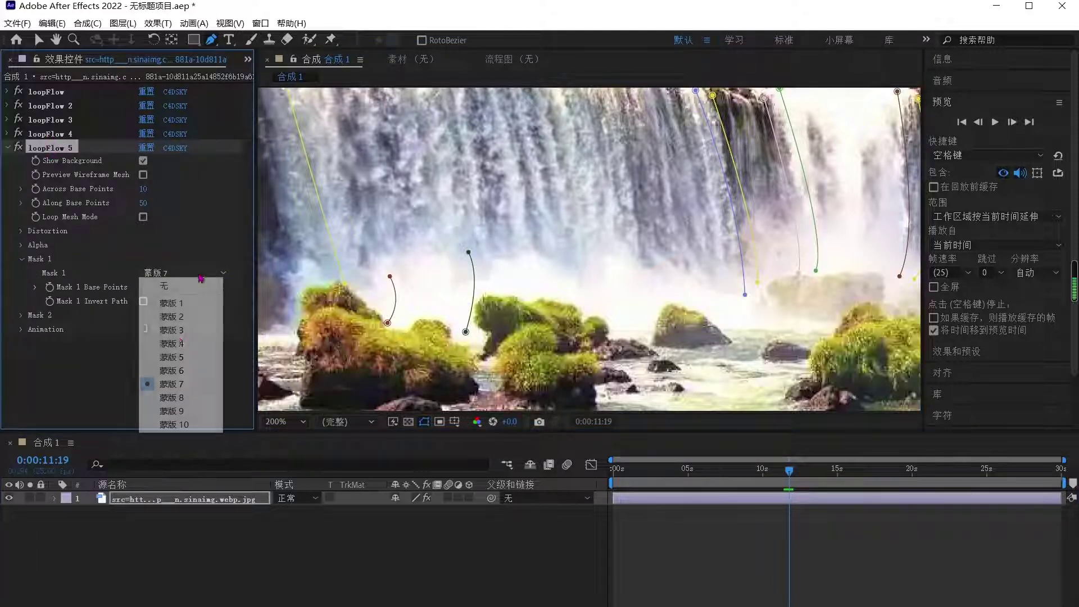
click(177, 416)
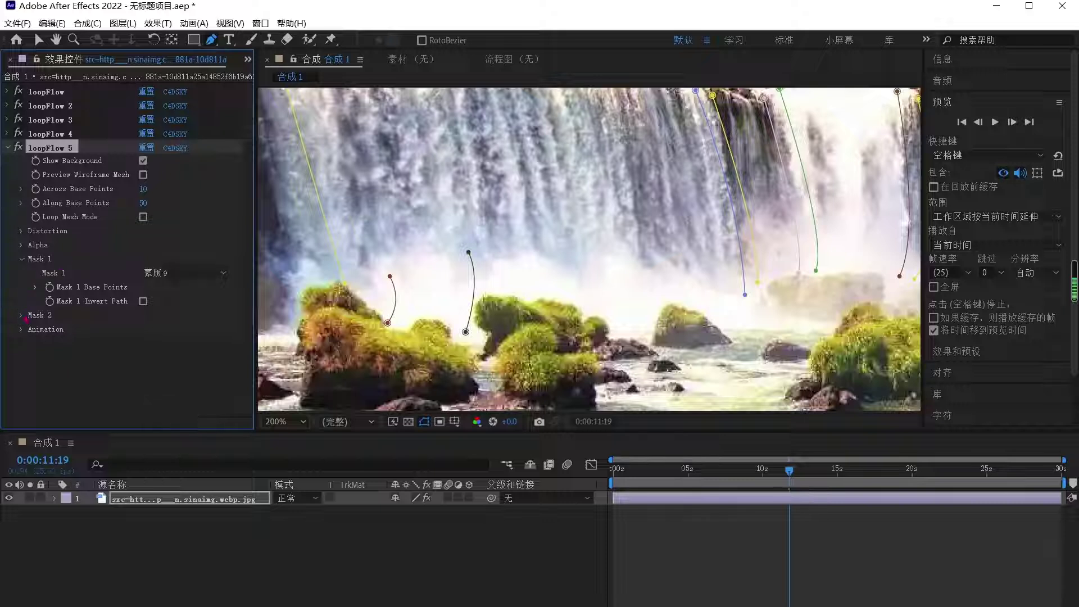
click(20, 315)
click(186, 329)
click(188, 478)
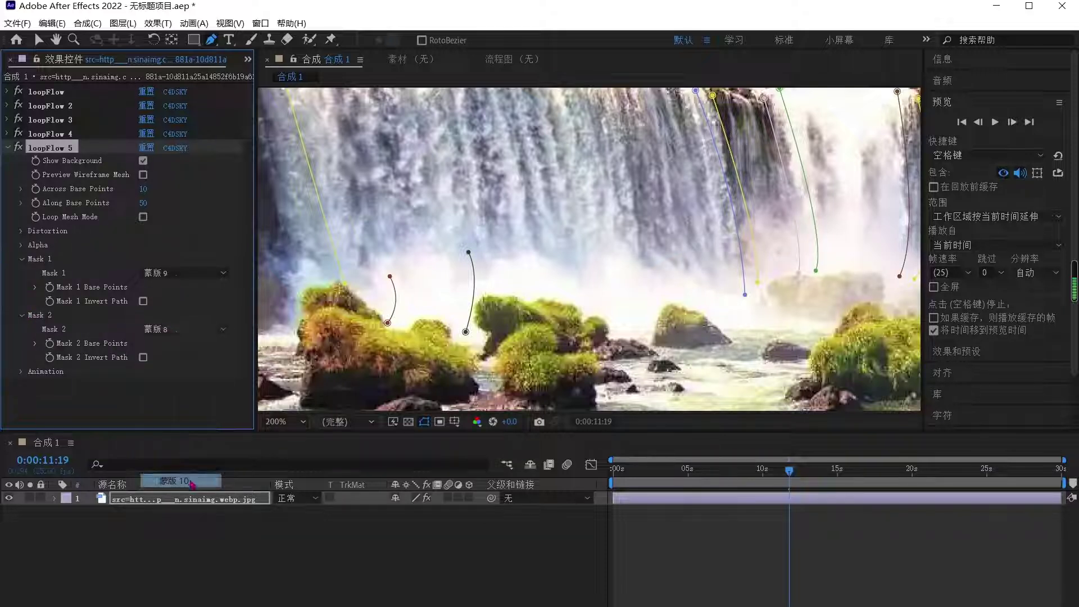
click(994, 122)
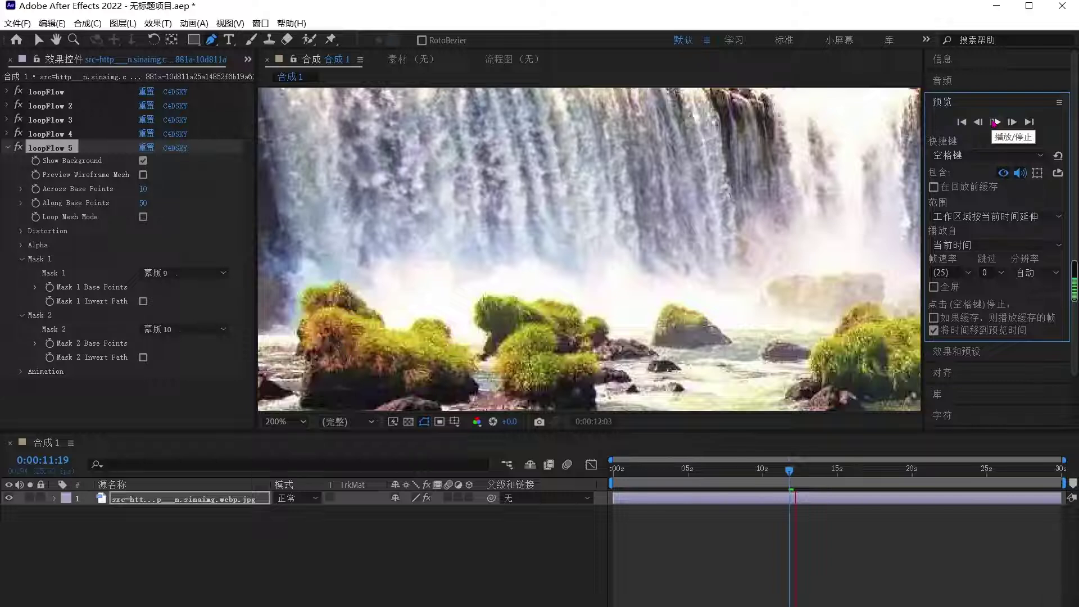
Draw two long open mask paths across the river on the photo layer, one below the mossy rocks and one above the large brown rock.
click(995, 122)
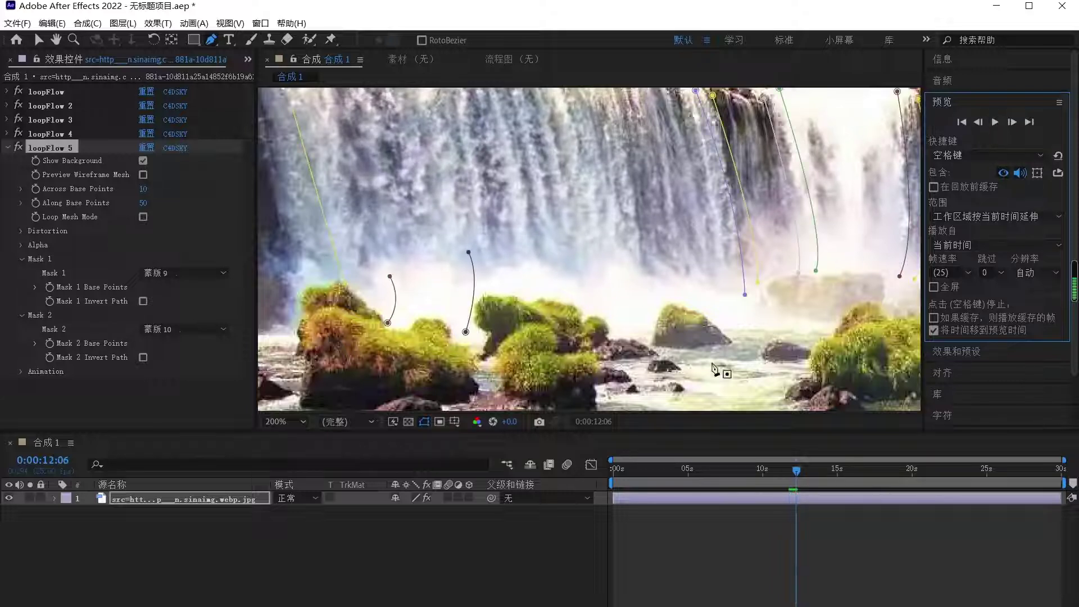
click(152, 502)
click(7, 148)
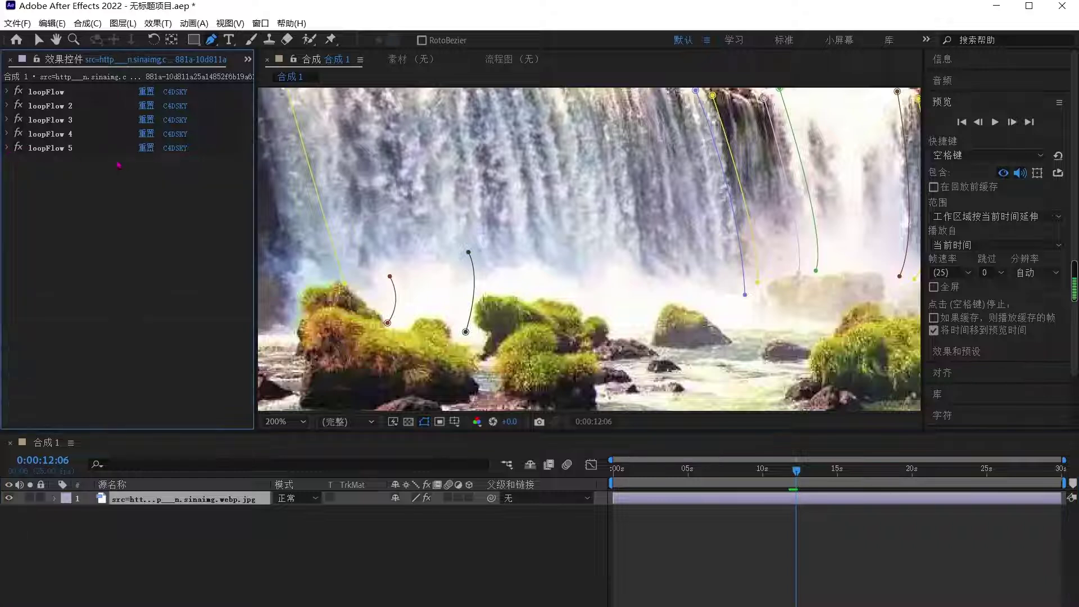
scroll(614, 260, down, 2)
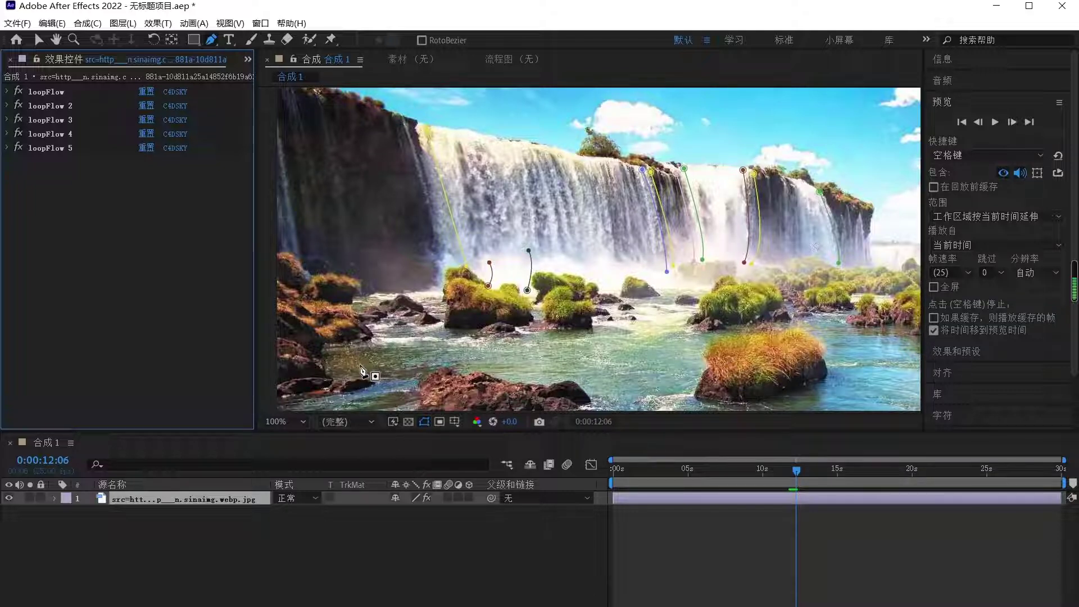
click(386, 340)
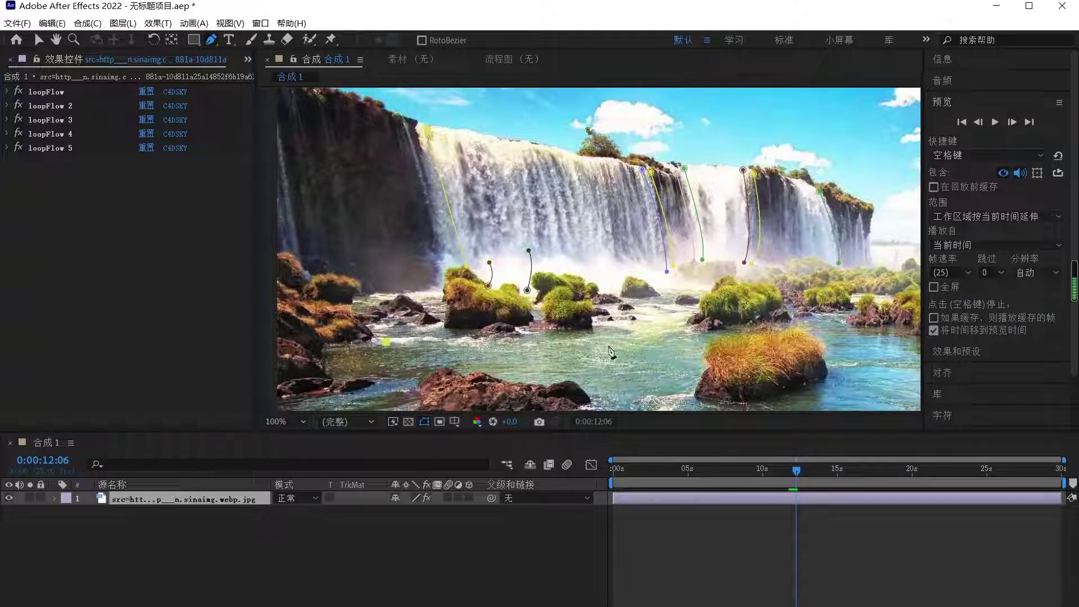
click(652, 335)
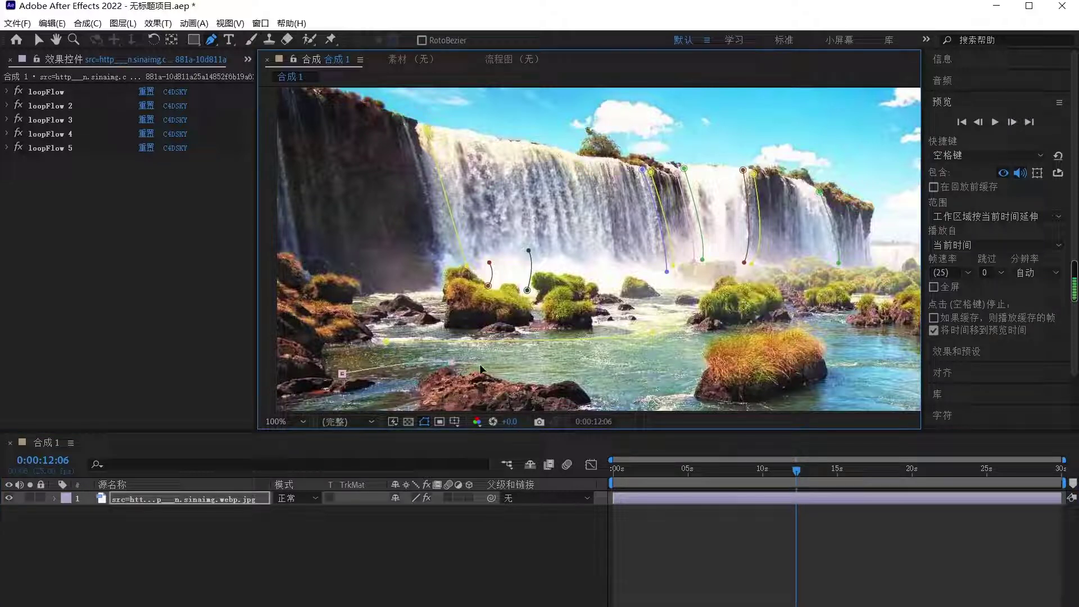
click(451, 361)
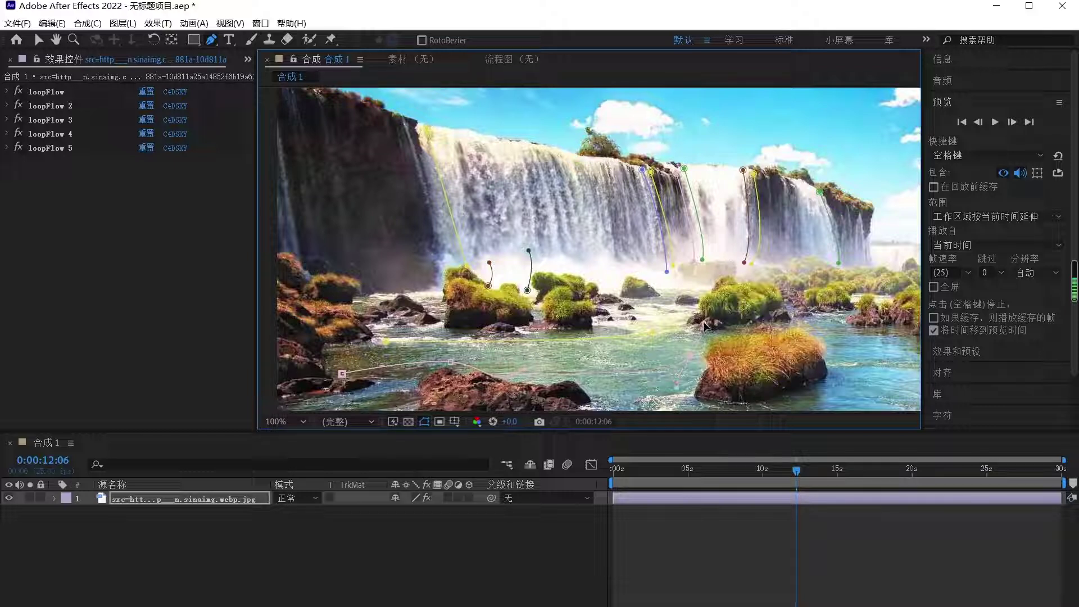
click(689, 355)
Duplicate the loopFlow 5 effect with the copy's Mask 1 set to 蒙版 11 and Mask 2 to 蒙版 12, and preview the motion.
click(54, 147)
key(ctrl+d)
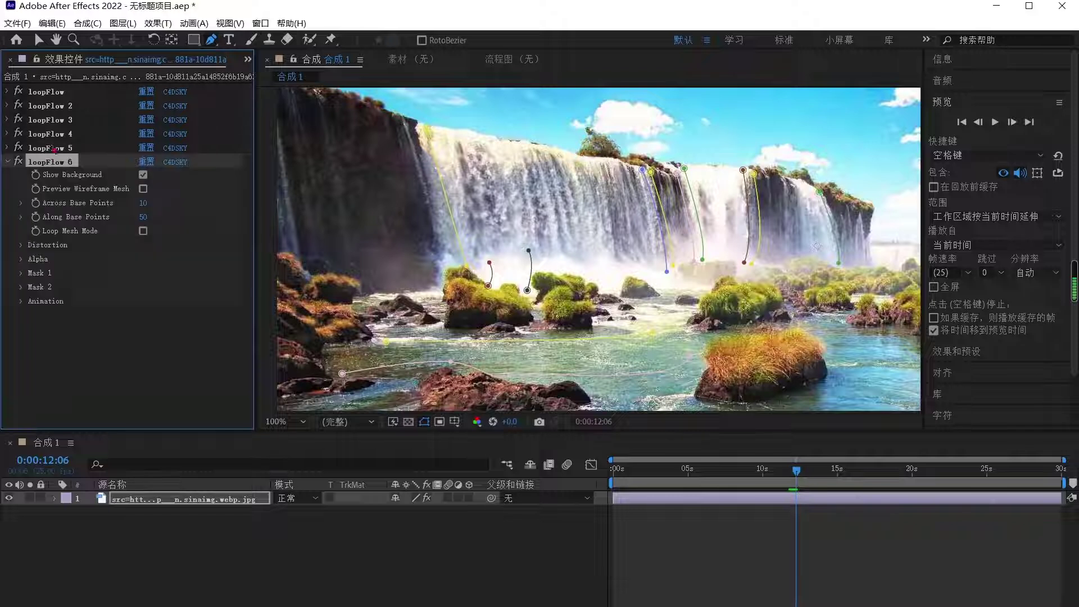
click(27, 275)
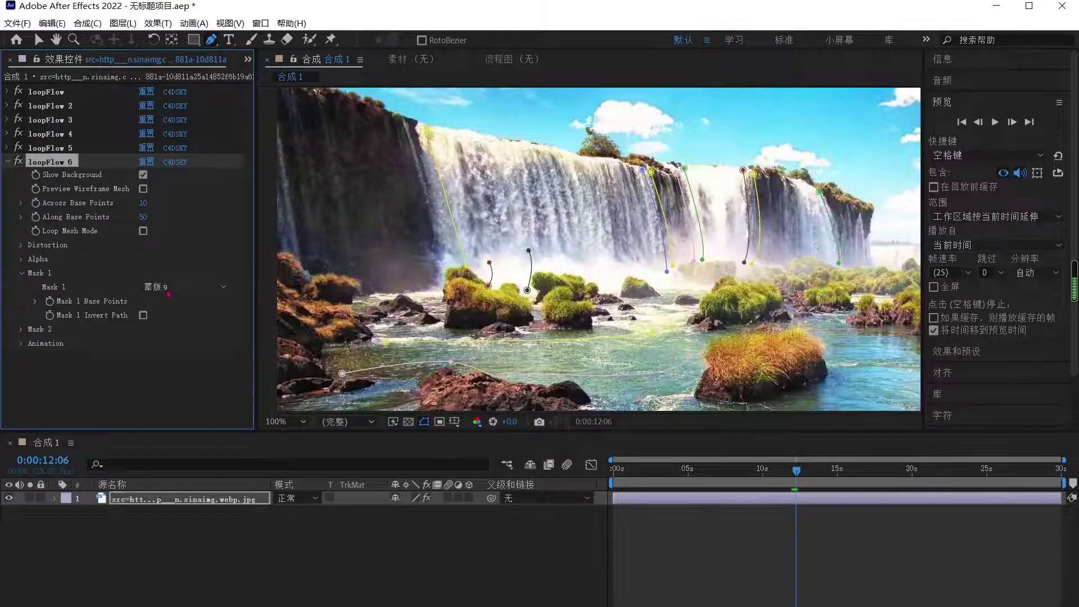
click(186, 286)
click(212, 456)
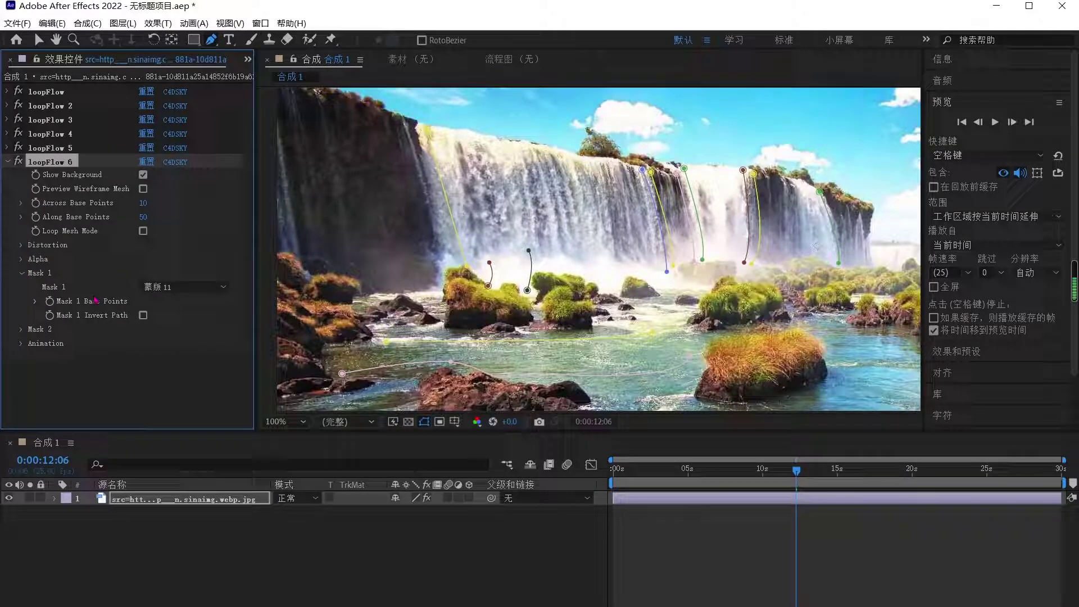
click(30, 327)
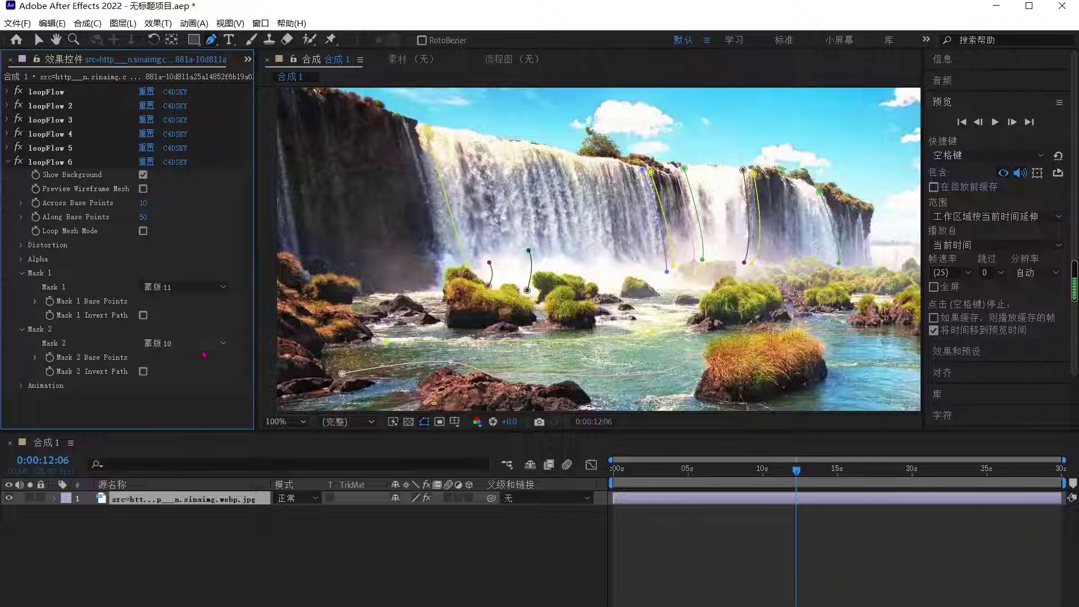
click(204, 351)
click(204, 514)
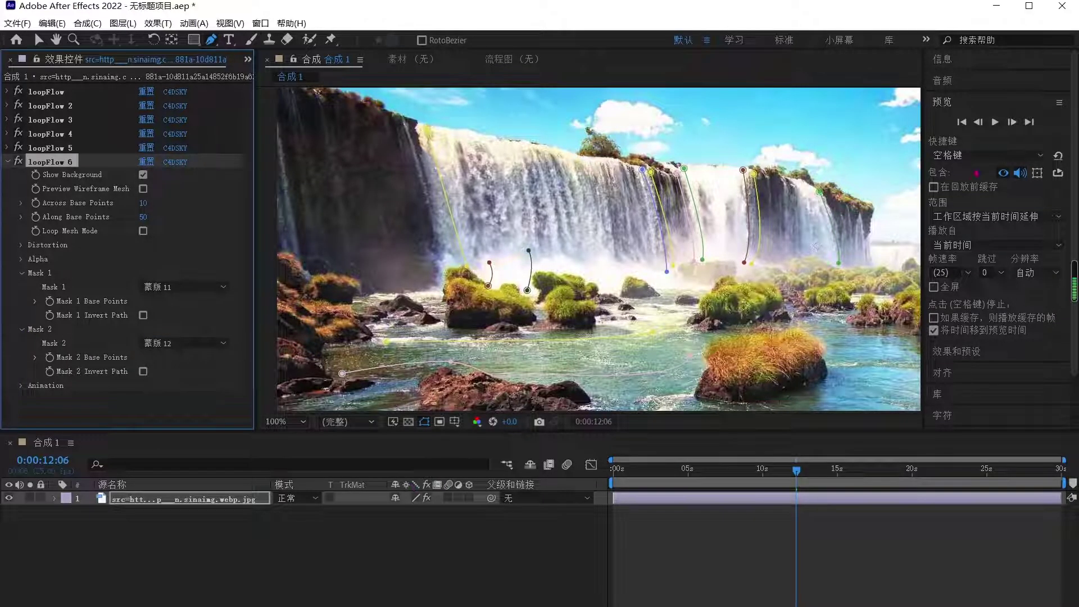
click(996, 122)
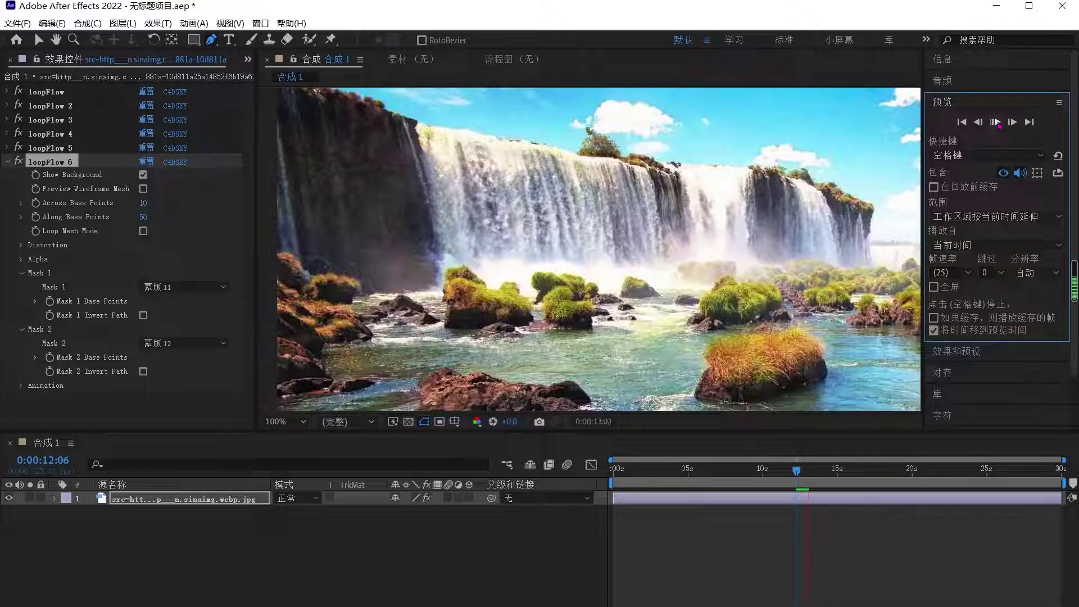
click(998, 124)
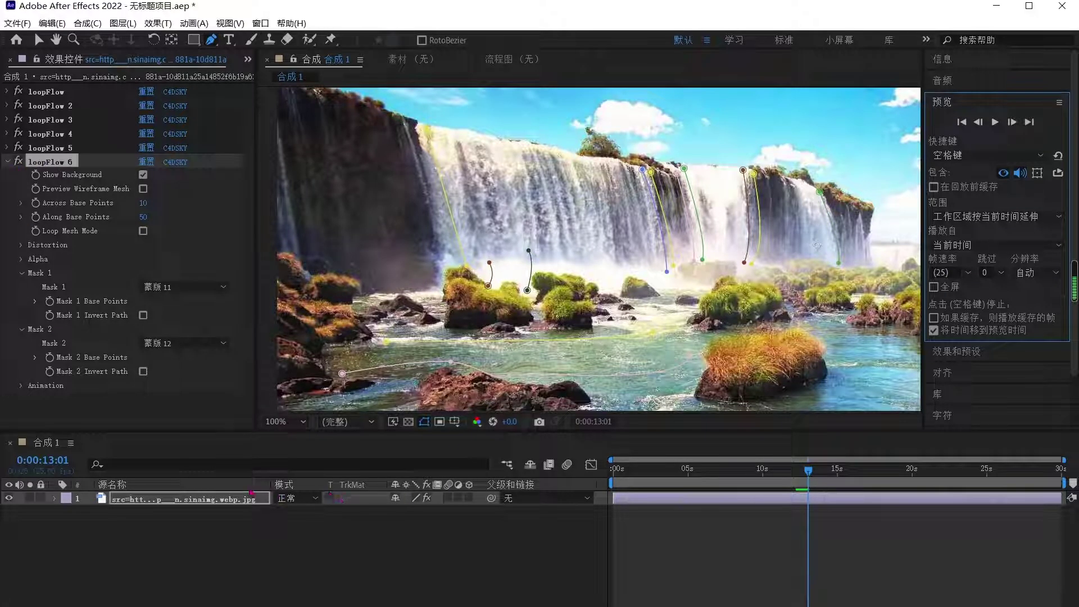
Draw two open mask paths on the photo layer, one under the large brown rock and one from the orange grassy rock down past the foreground rock.
click(242, 501)
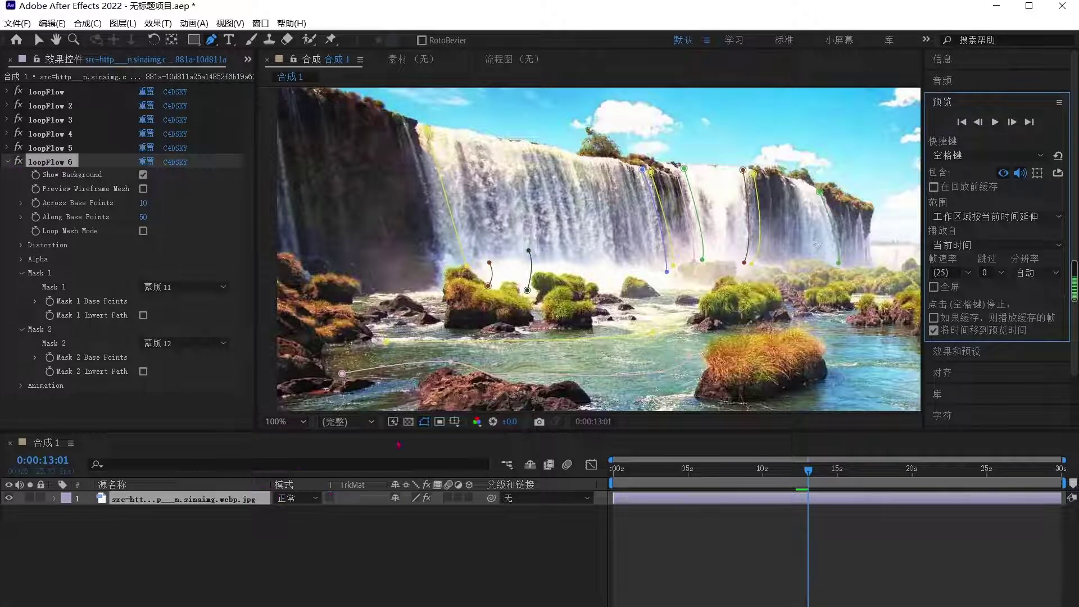
click(590, 384)
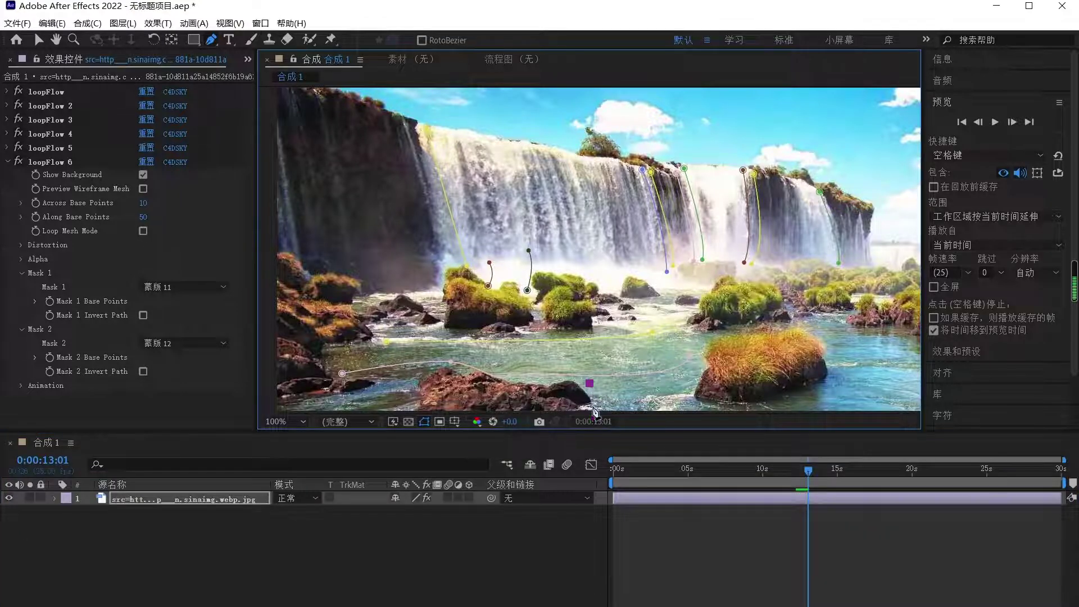
drag(594, 412, 158, 329)
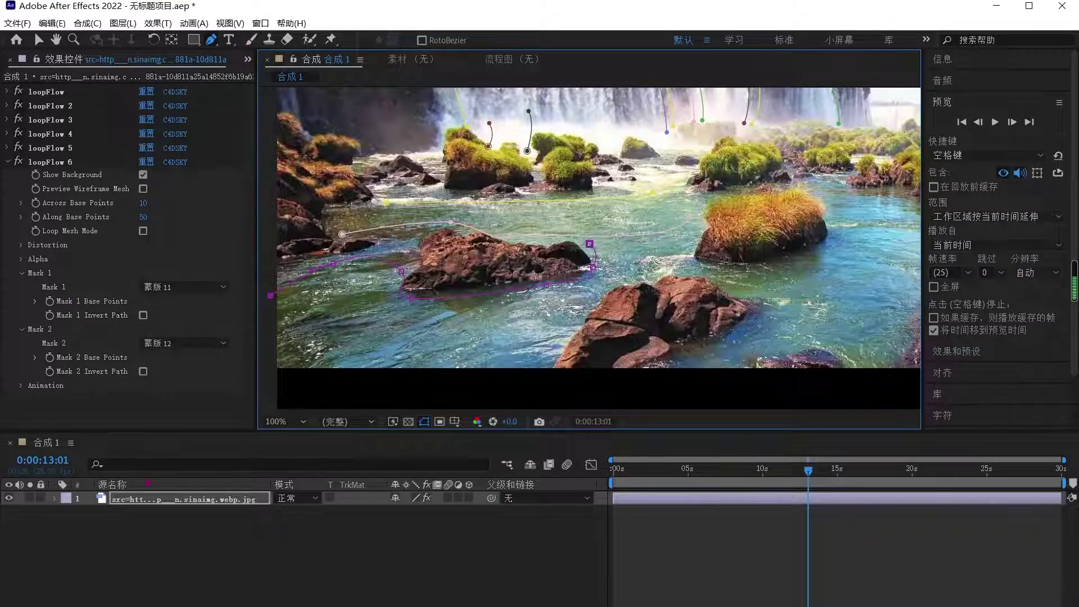
click(695, 223)
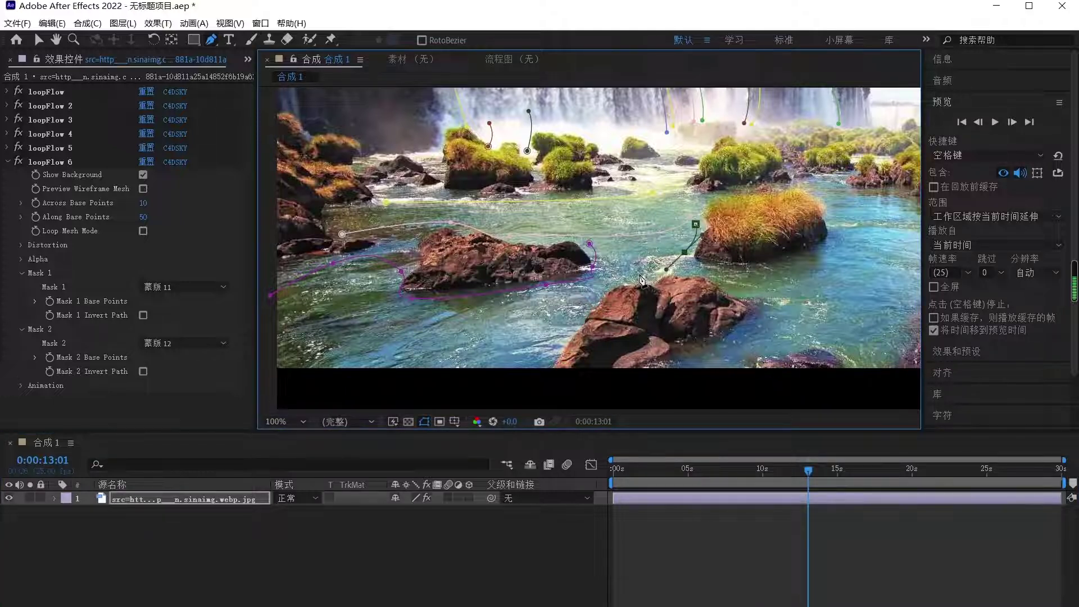
drag(641, 272, 590, 298)
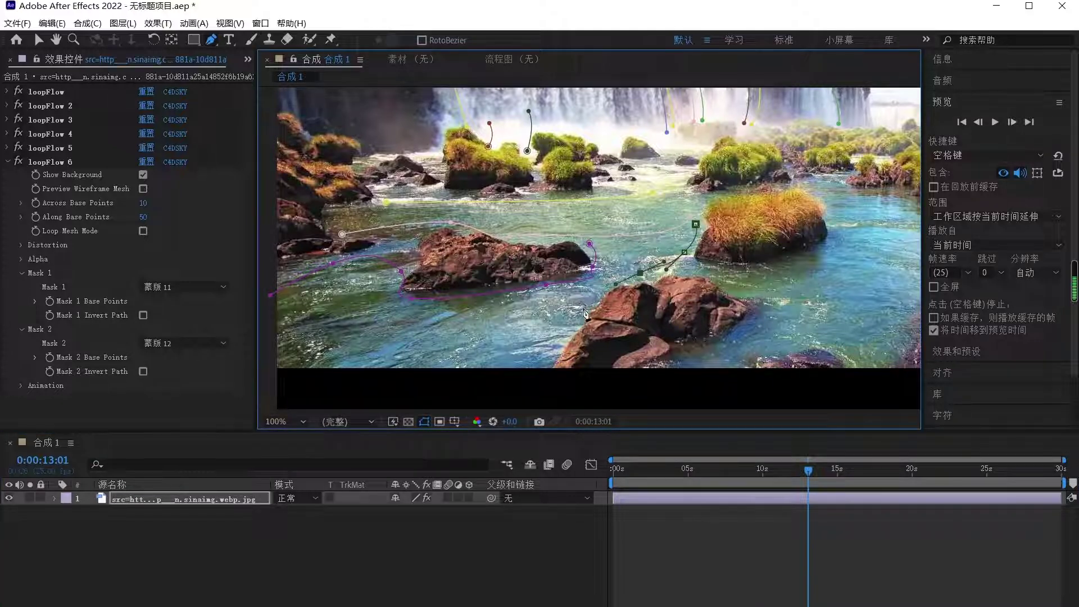
click(547, 357)
click(526, 388)
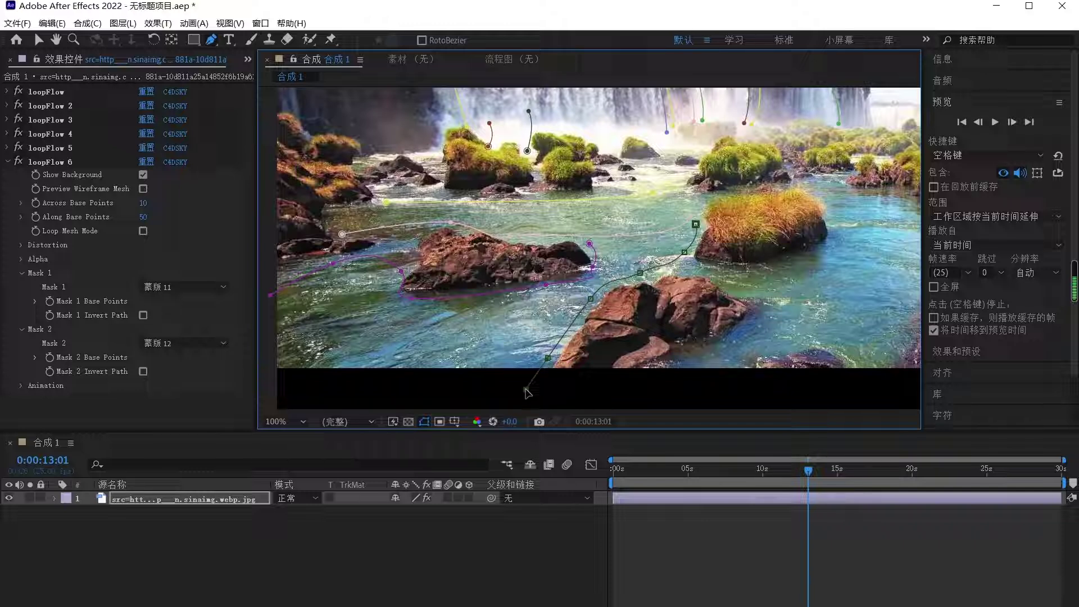
Reselect the waterfall photo layer and duplicate the loopFlow 6 effect with the original's settings collapsed.
click(236, 504)
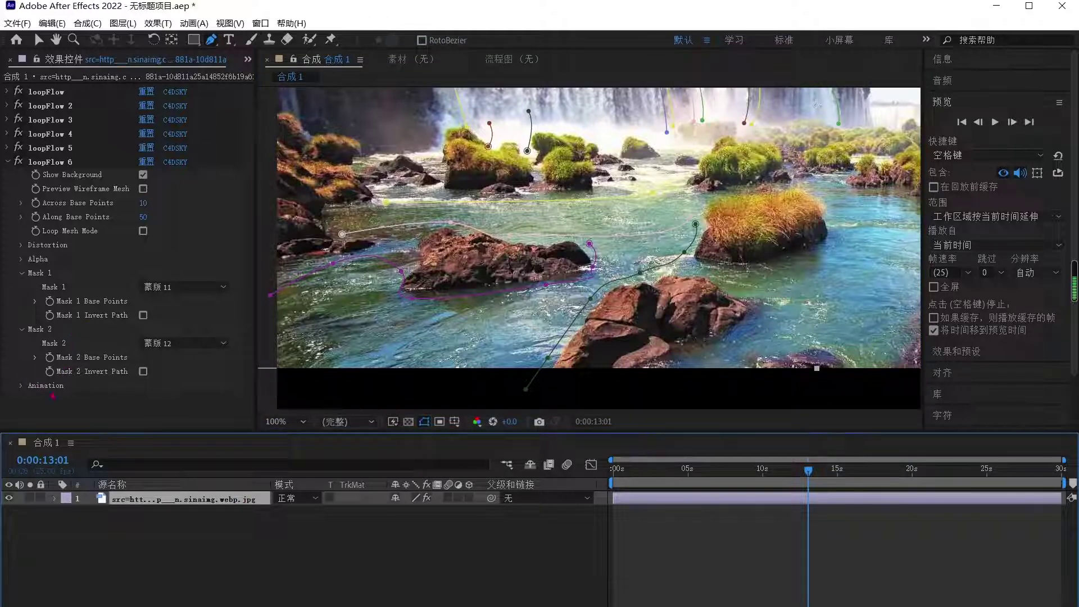
click(69, 163)
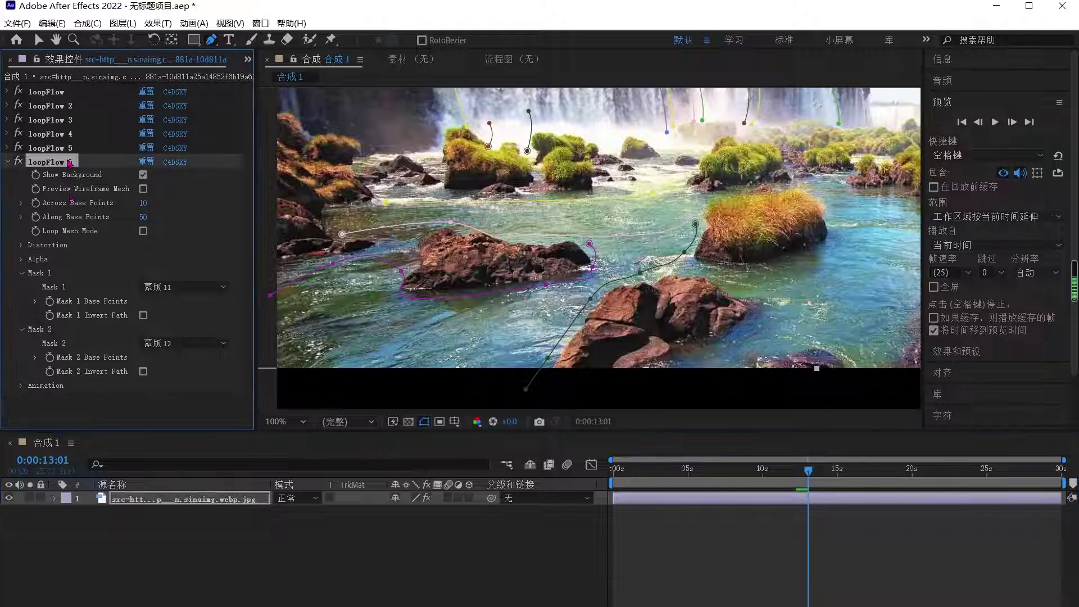
click(7, 148)
click(8, 148)
click(8, 163)
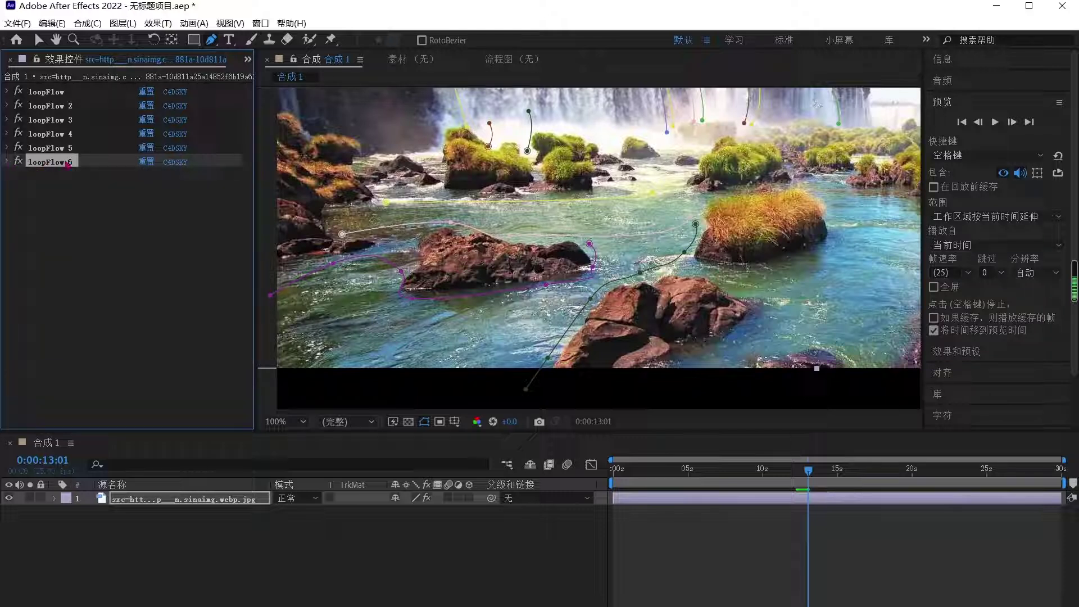
key(ctrl+d)
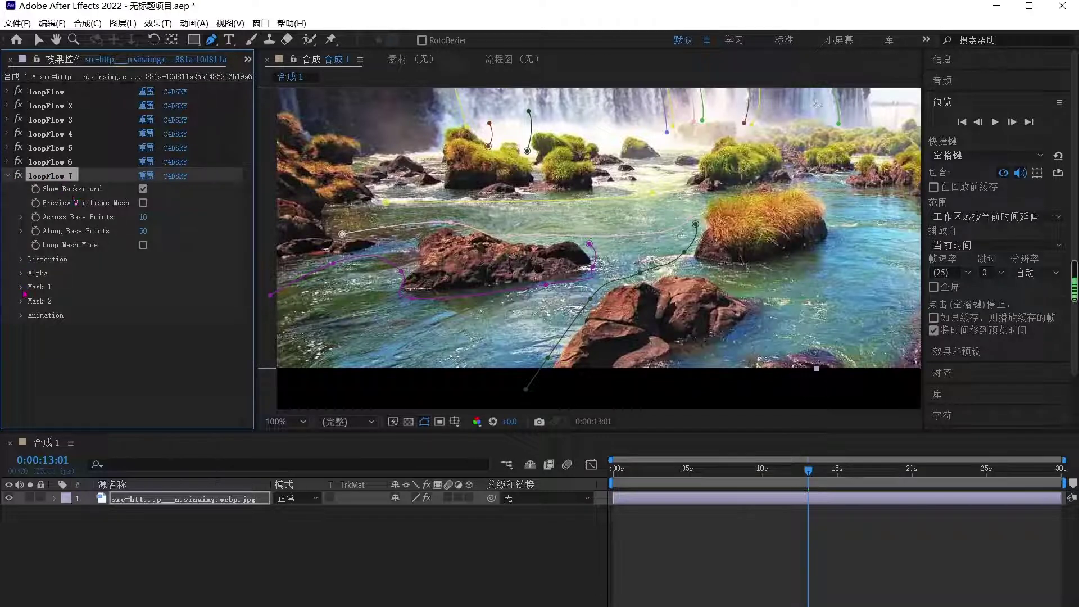
Set Mask 1 of loopFlow 7 to 蒙版 13 and Mask 2 to 蒙版 14, and preview the motion.
click(21, 287)
click(186, 302)
click(172, 493)
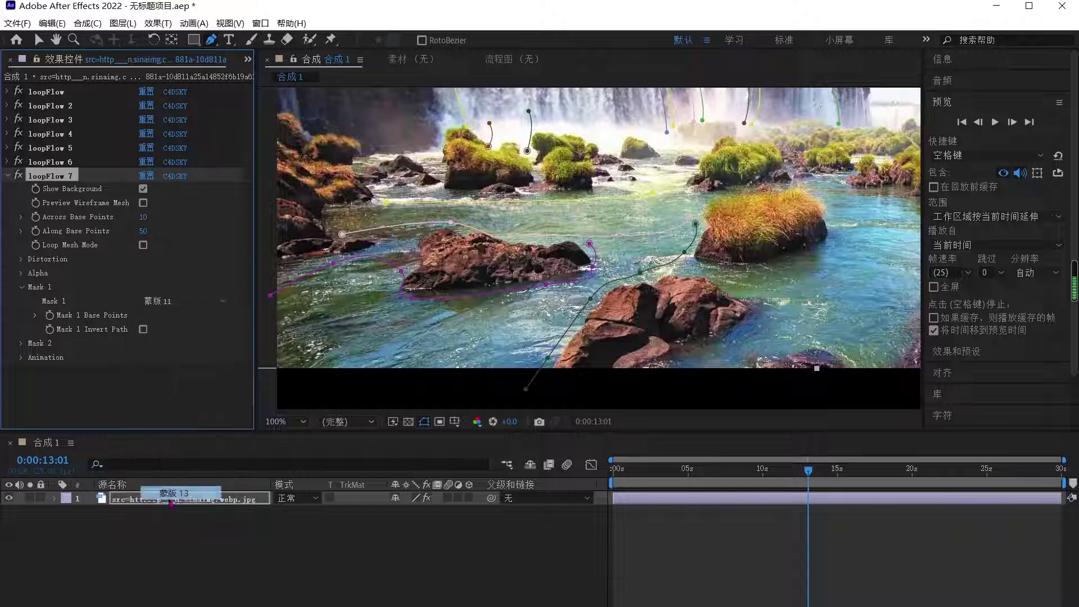
click(20, 342)
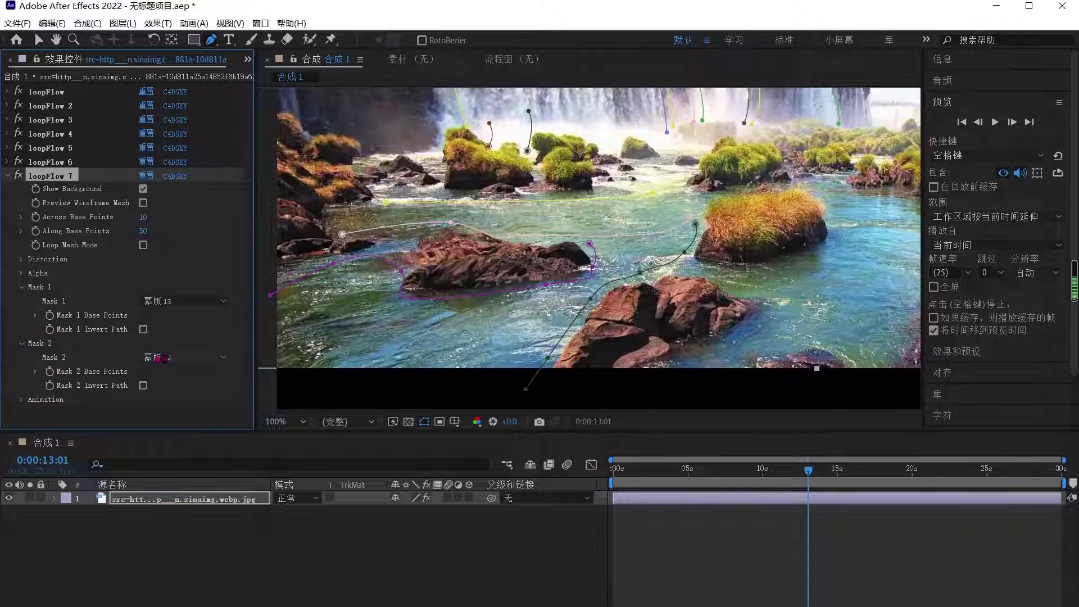
click(185, 357)
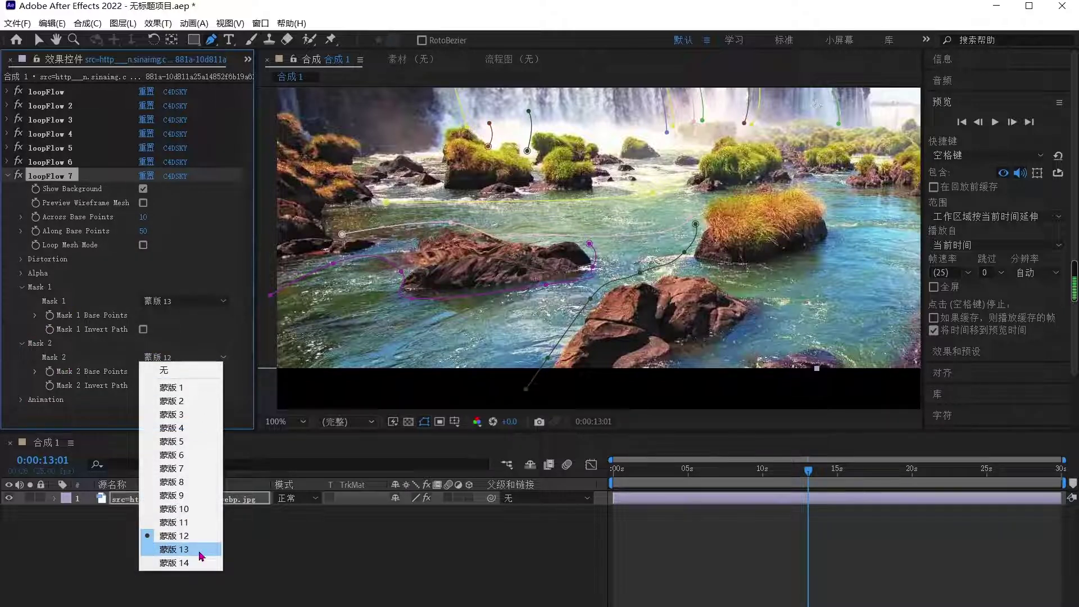
click(198, 562)
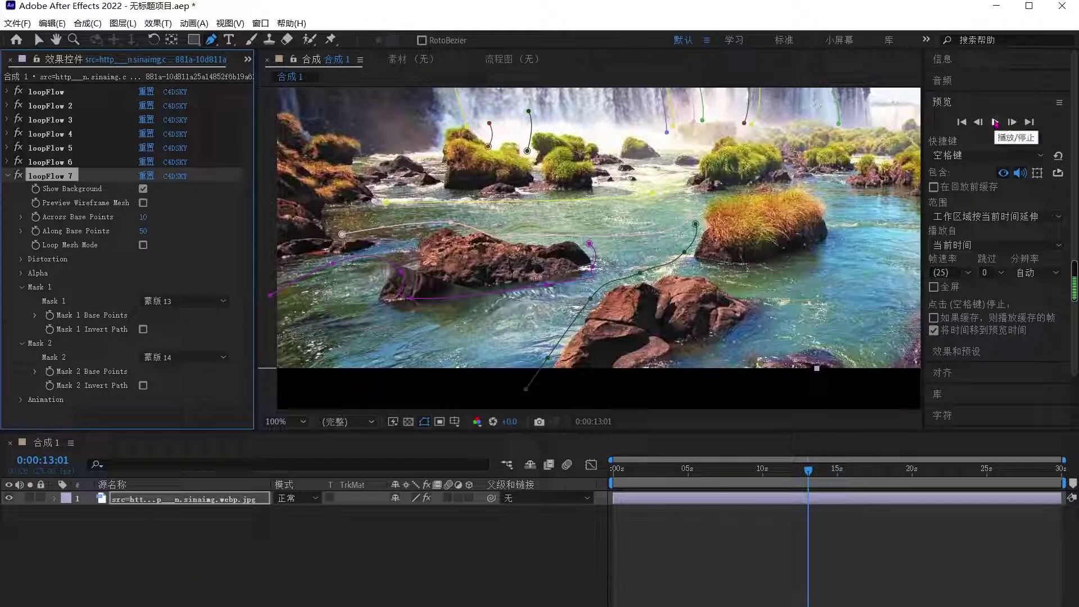
click(995, 123)
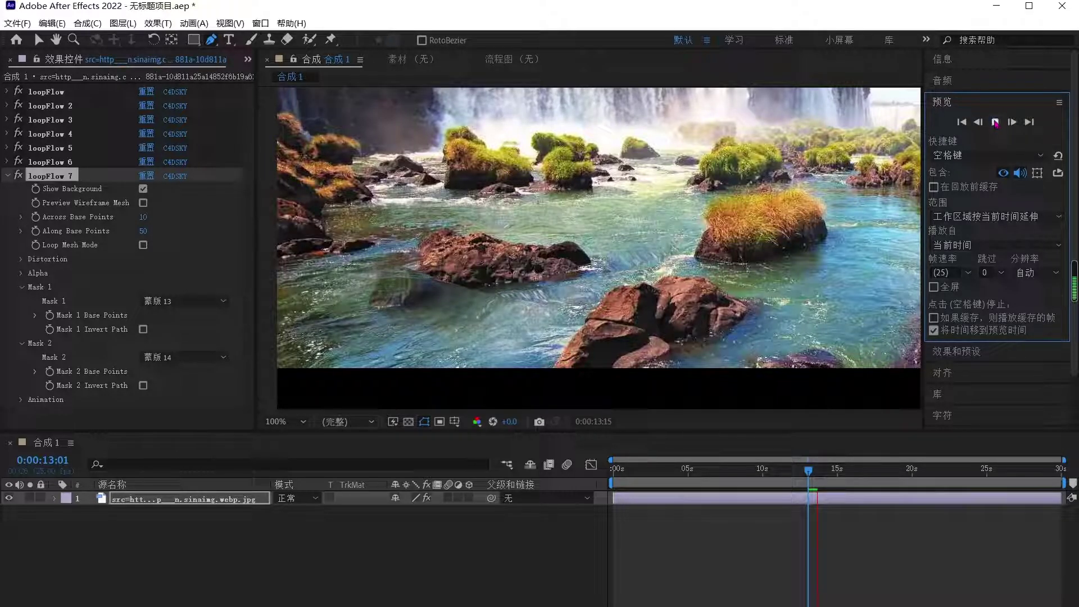
click(995, 122)
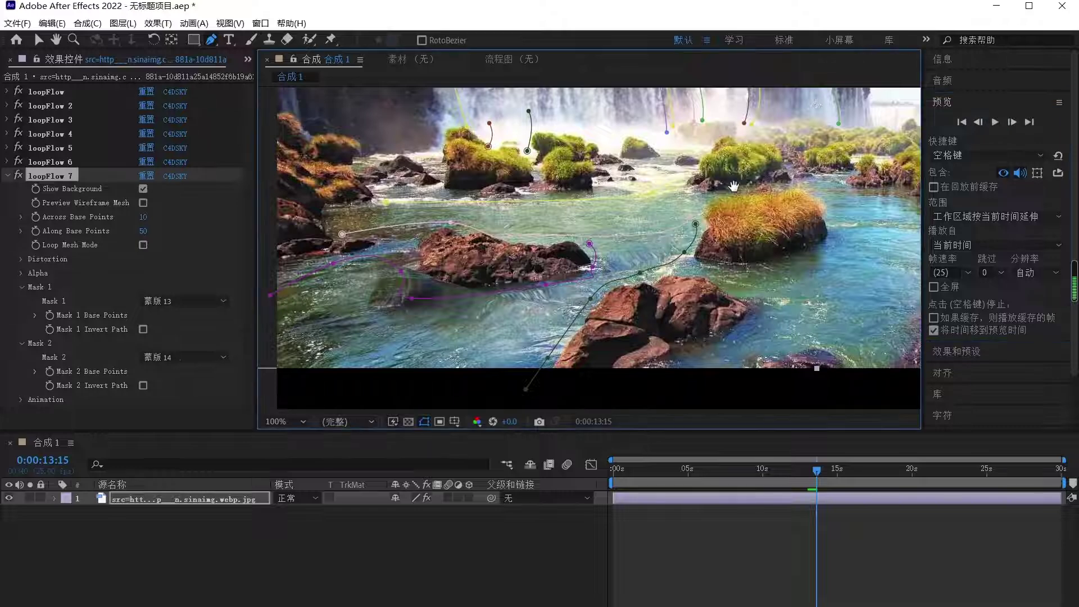
Switch off Show Background in loopFlow 7 to inspect the area animated by that effect on its own.
drag(733, 186, 632, 341)
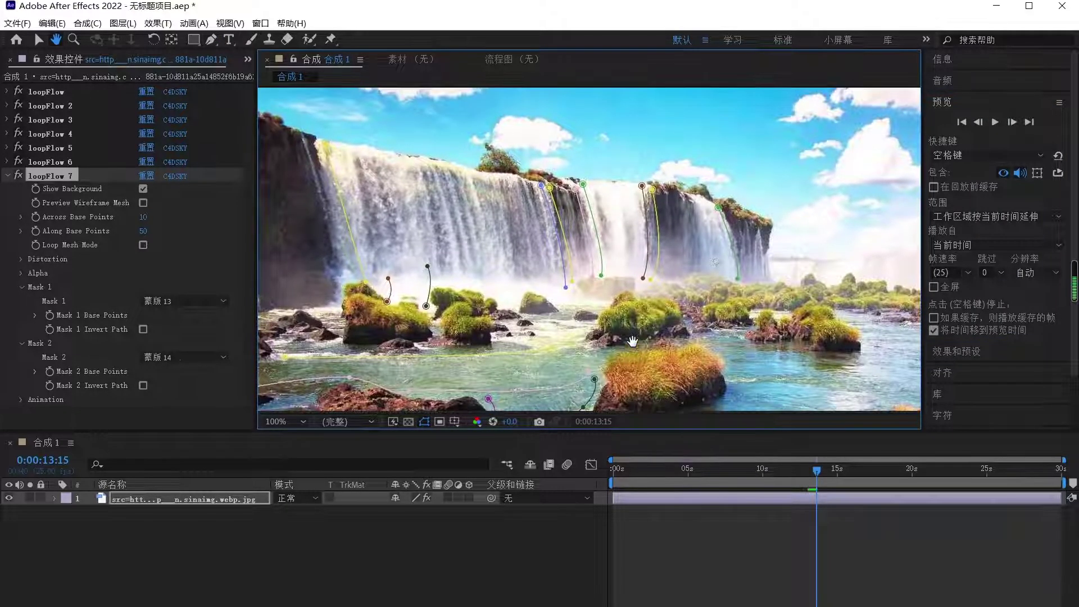
key(g)
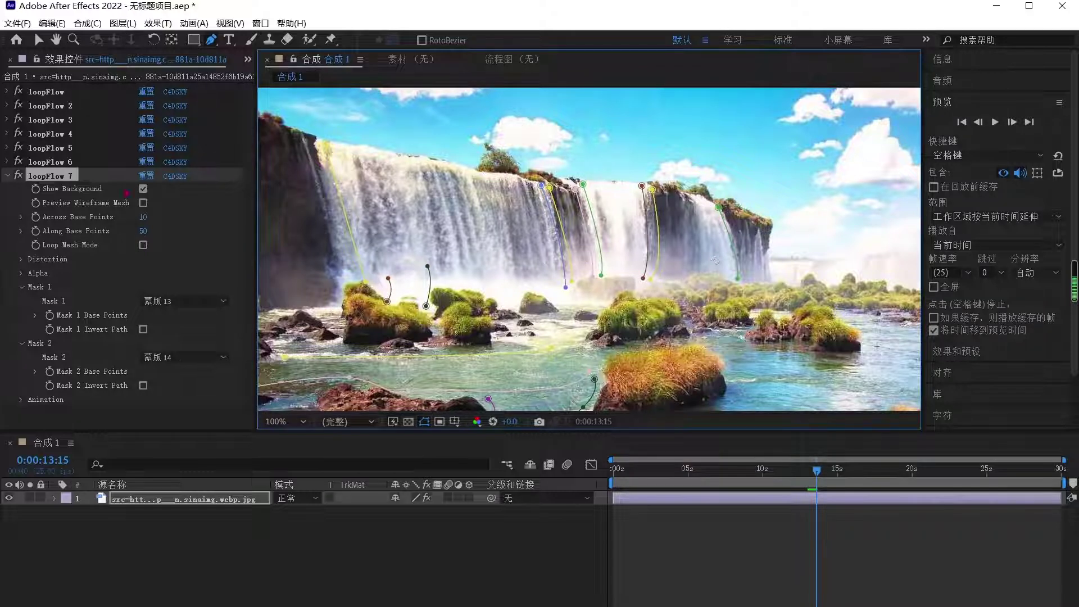
click(78, 121)
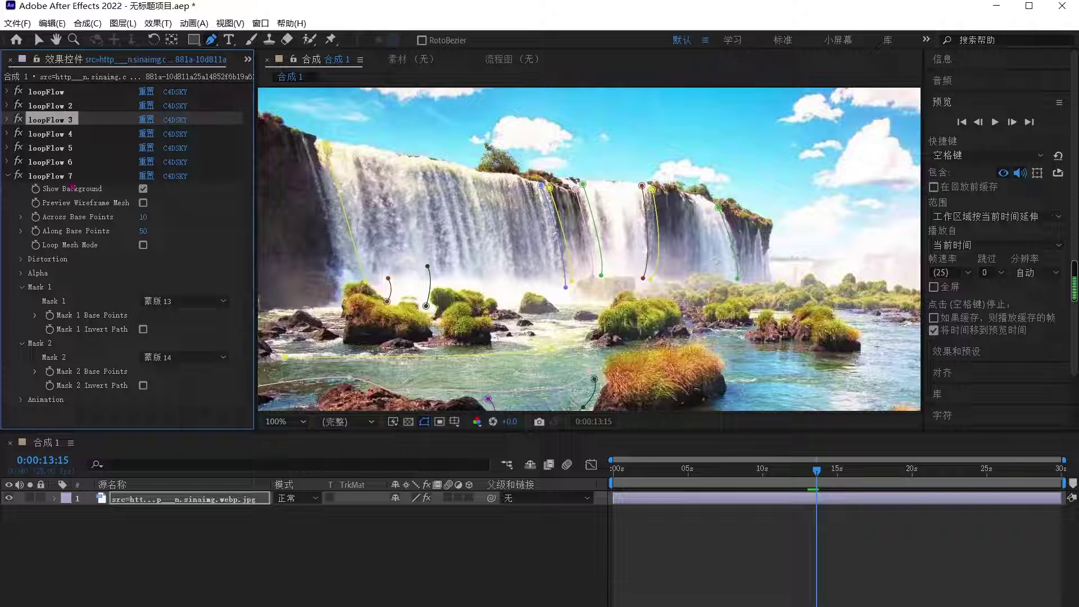
click(59, 177)
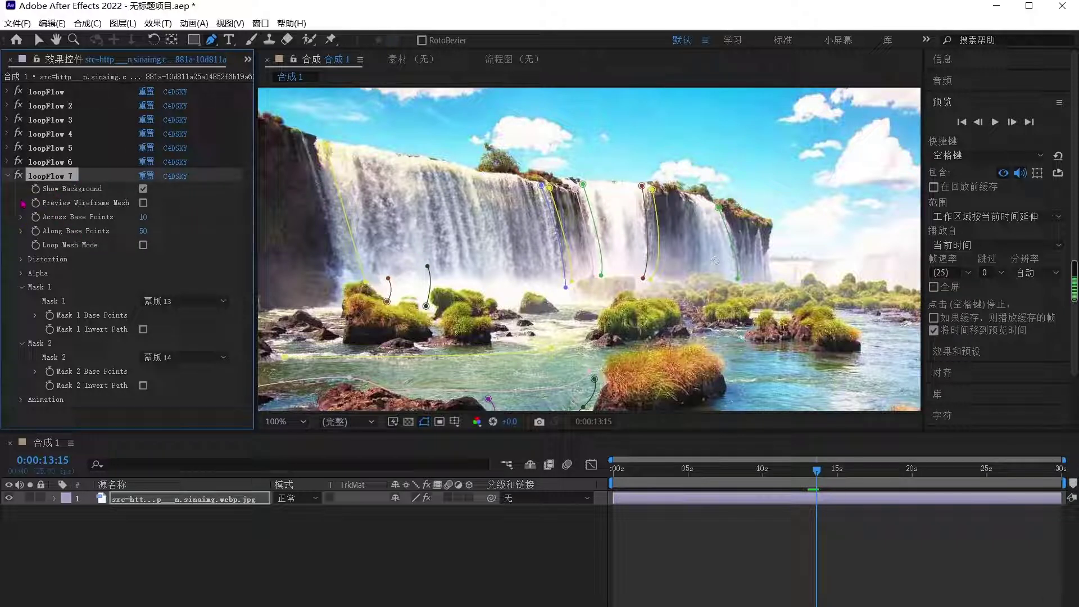
click(144, 190)
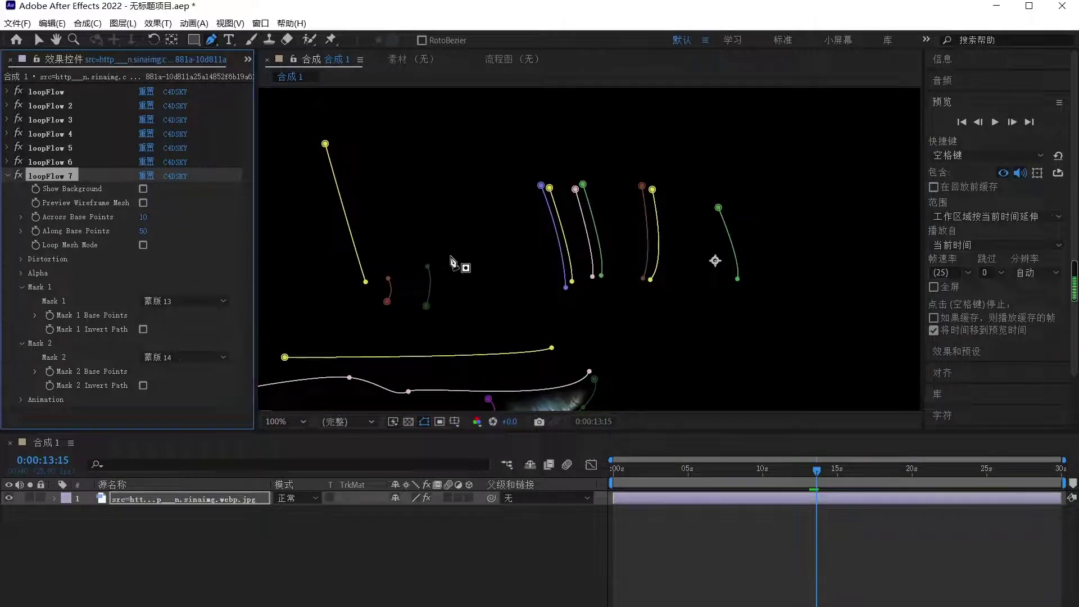
scroll(454, 263, down, 1)
scroll(454, 263, up, 1)
scroll(453, 262, down, 1)
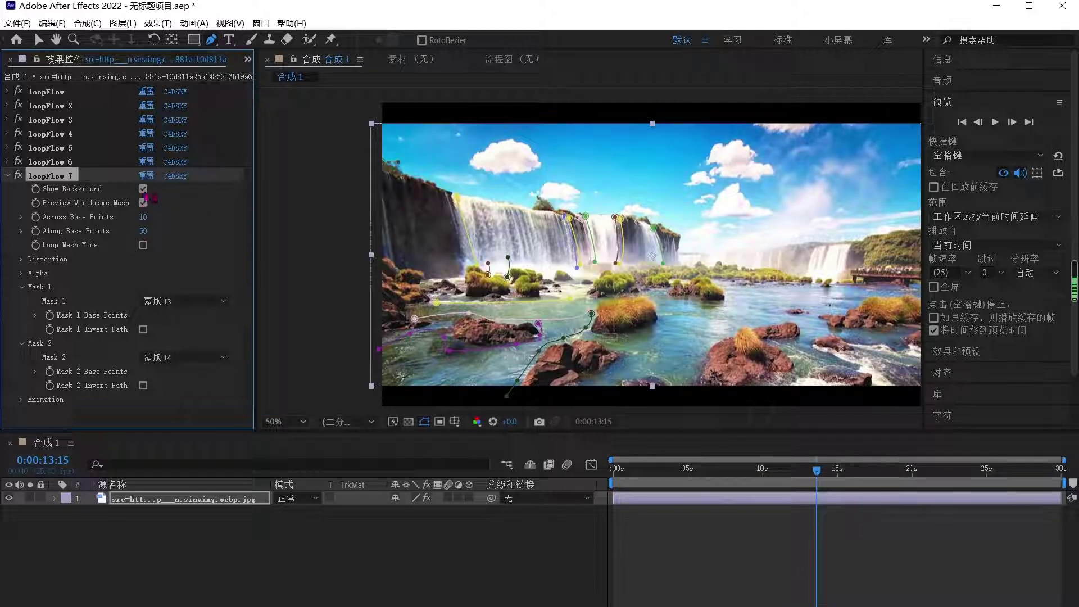
Inspect loopFlow 7's wireframe mesh with and without the background, then leave Show Background on and Preview Wireframe Mesh off.
click(144, 201)
click(144, 189)
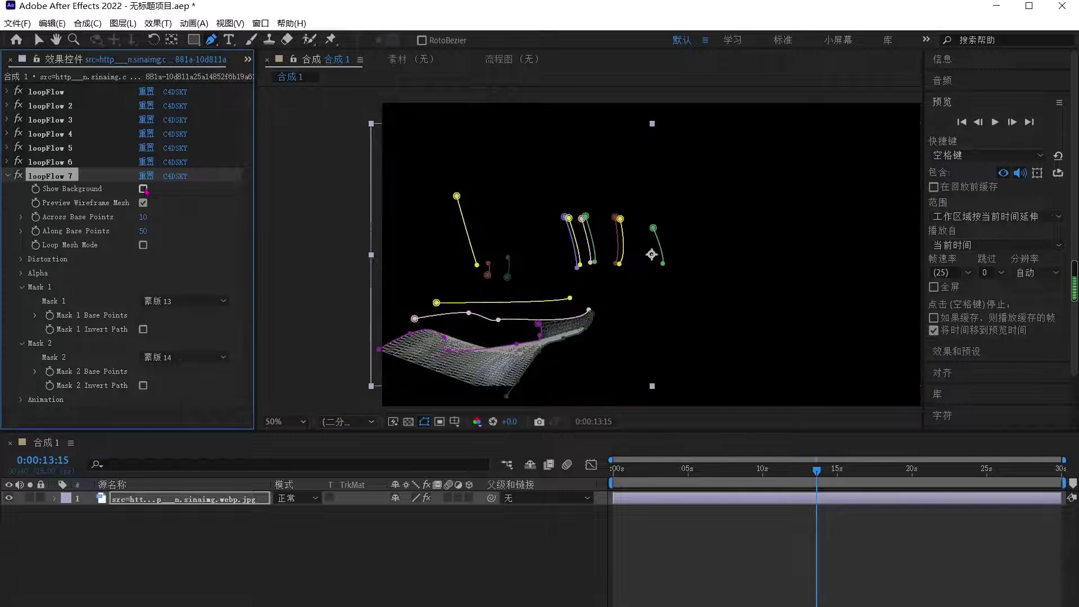
click(143, 189)
click(143, 189)
key(slash)
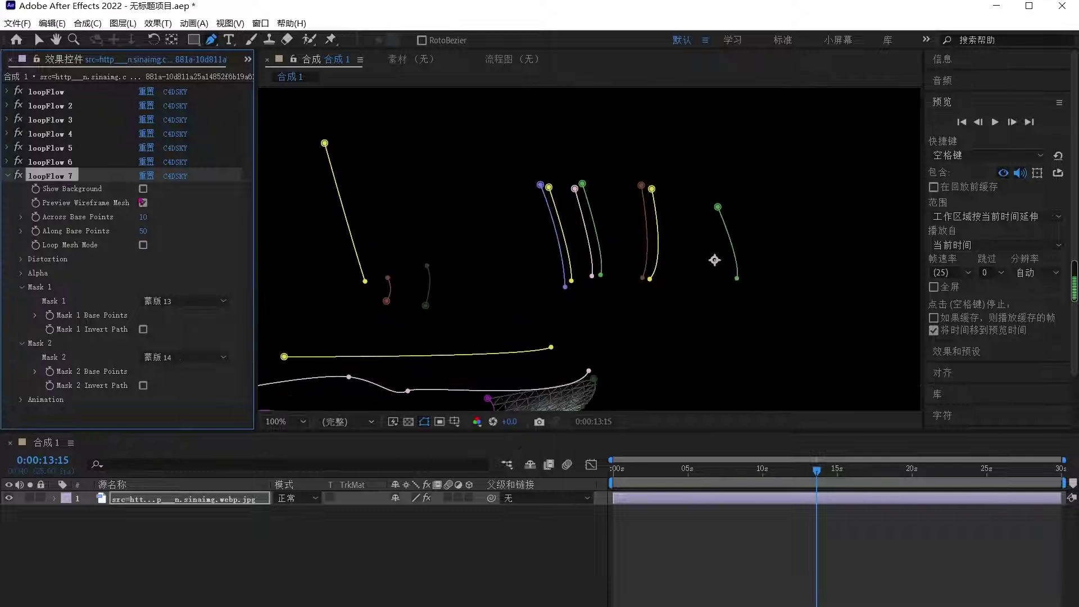
click(143, 189)
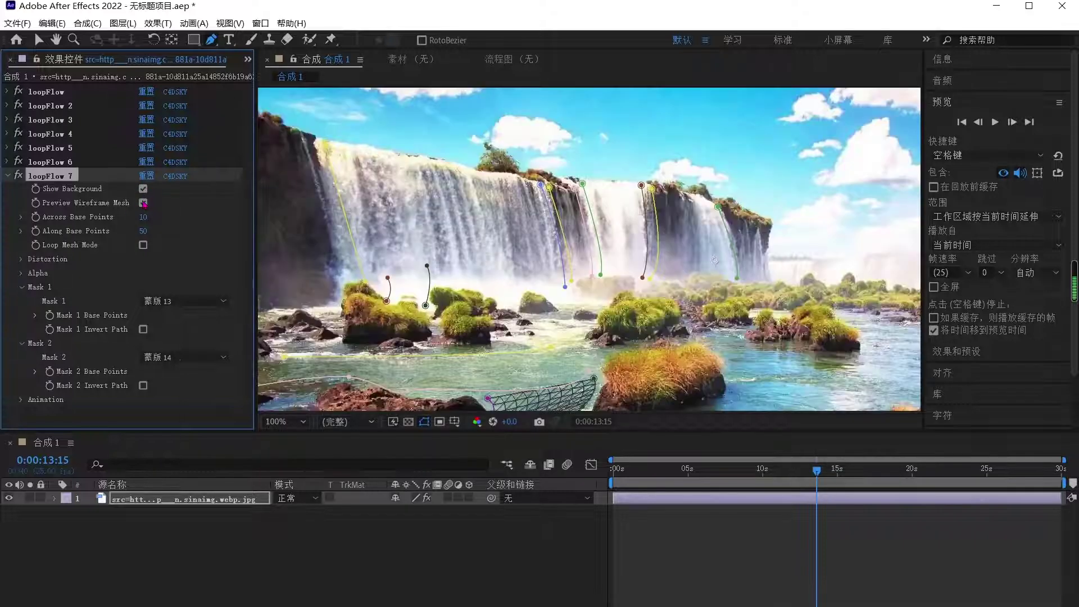
click(144, 203)
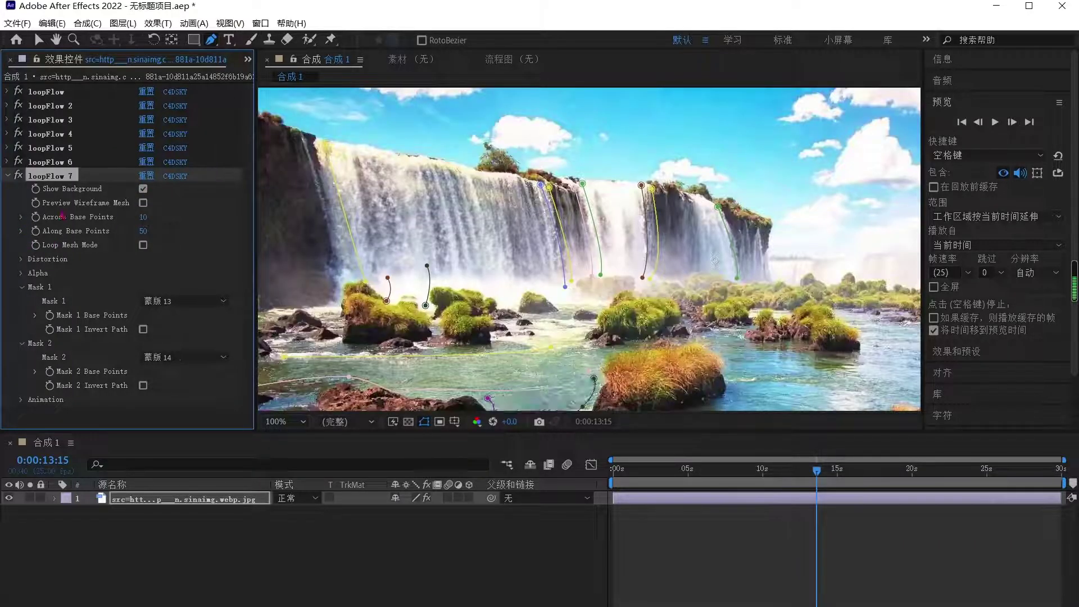
Try a Local distortion noise on loopFlow 7 by raising its first Distortion Noise value to 45.
click(21, 261)
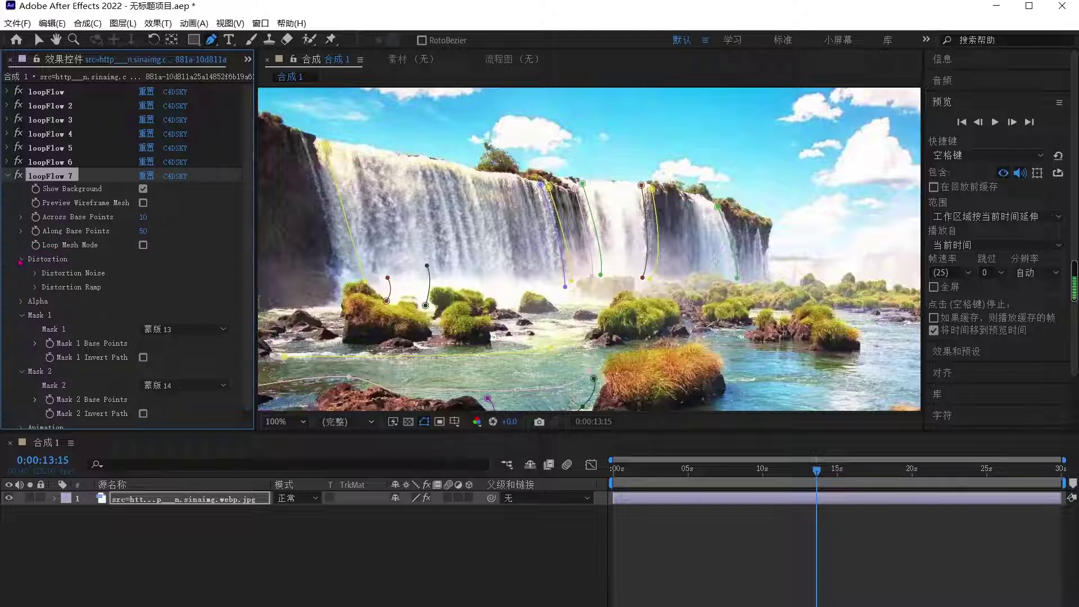
click(35, 273)
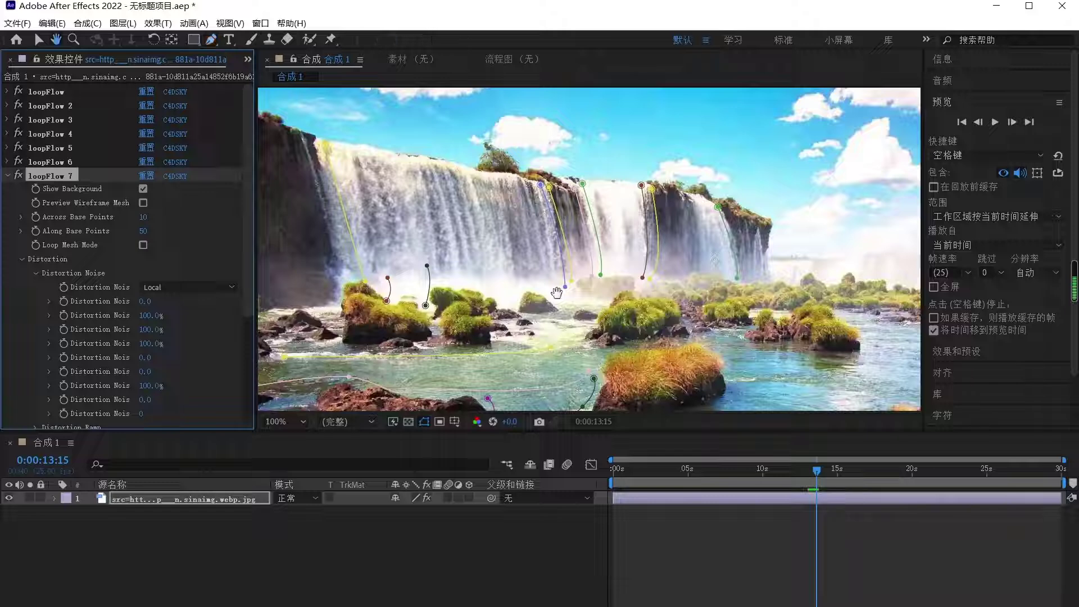
key(h)
drag(492, 375, 496, 339)
scroll(496, 340, up, 2)
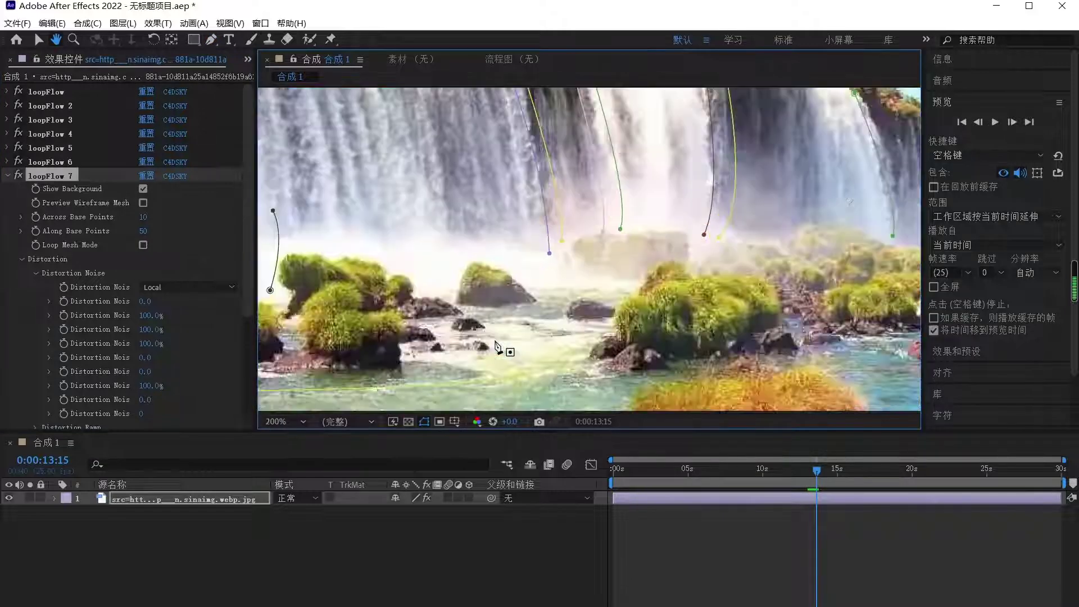
scroll(570, 247, up, 2)
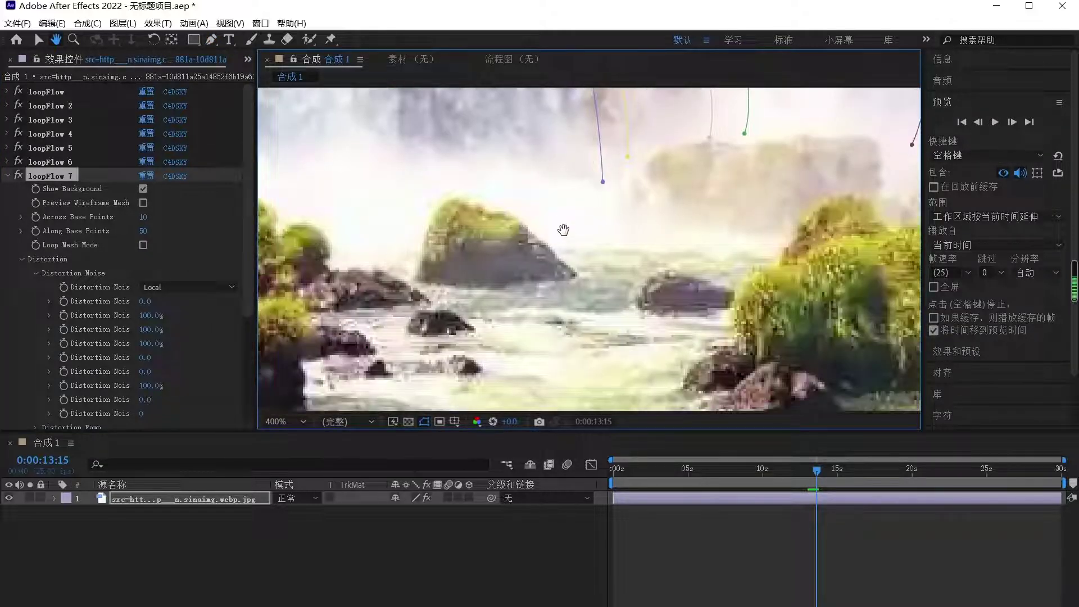
scroll(560, 231, down, 2)
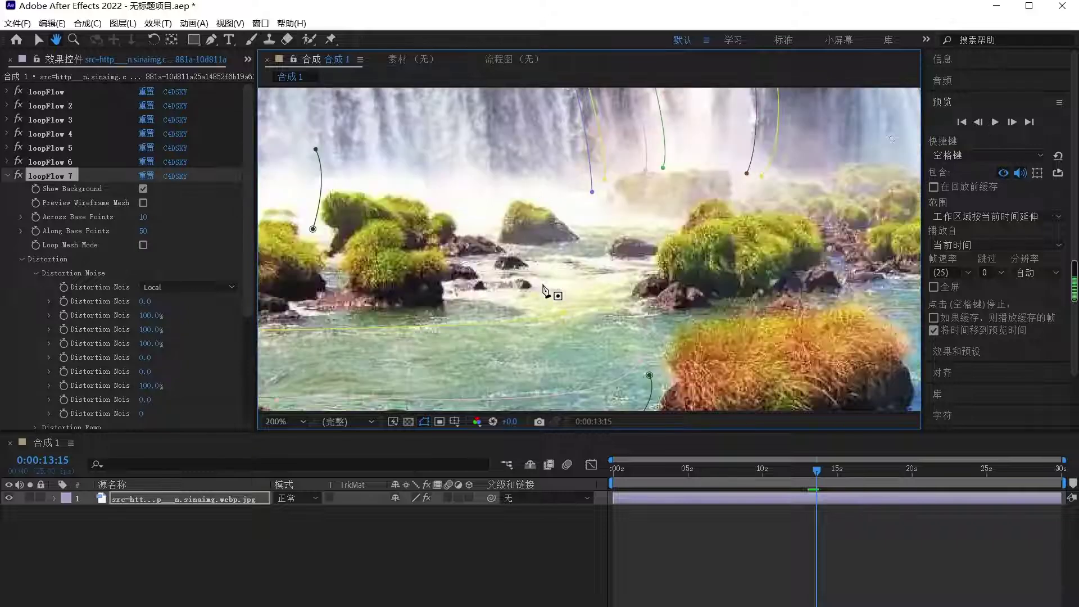
key(g)
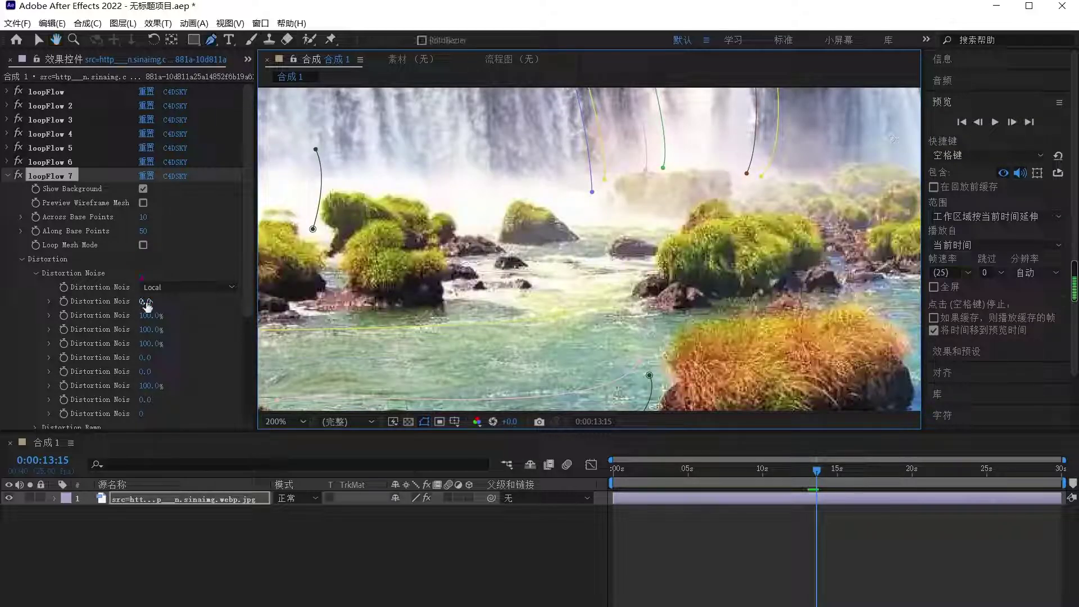
drag(145, 301, 177, 304)
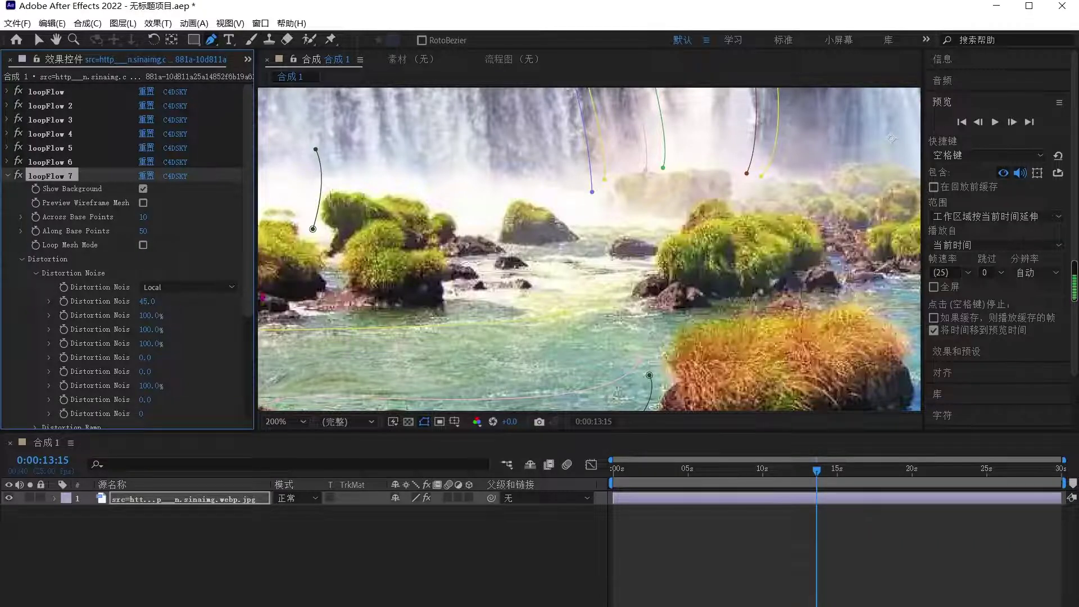
scroll(497, 325, down, 2)
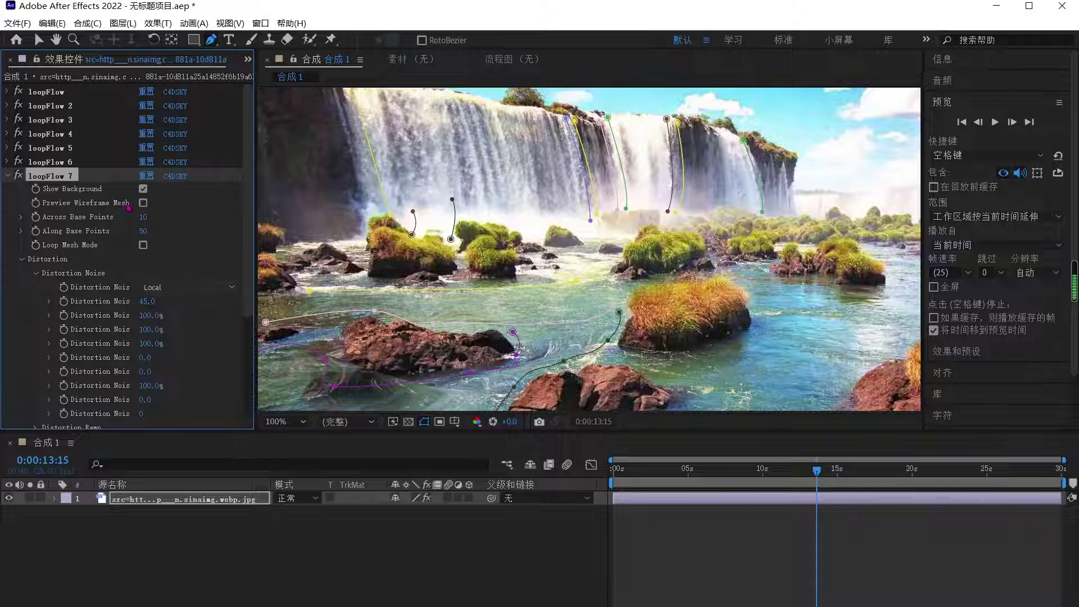
click(19, 176)
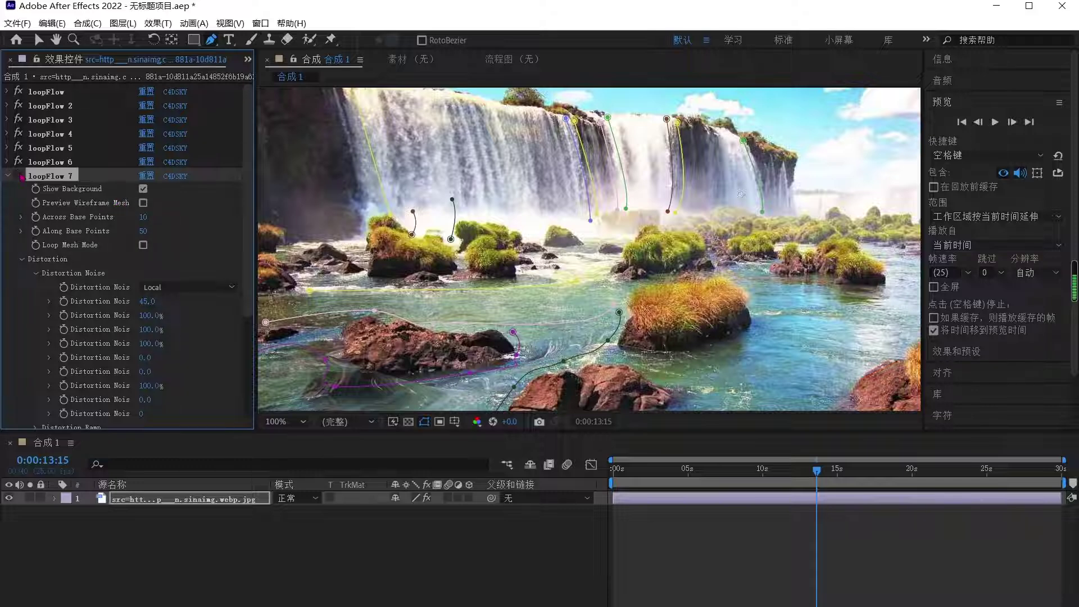
click(19, 176)
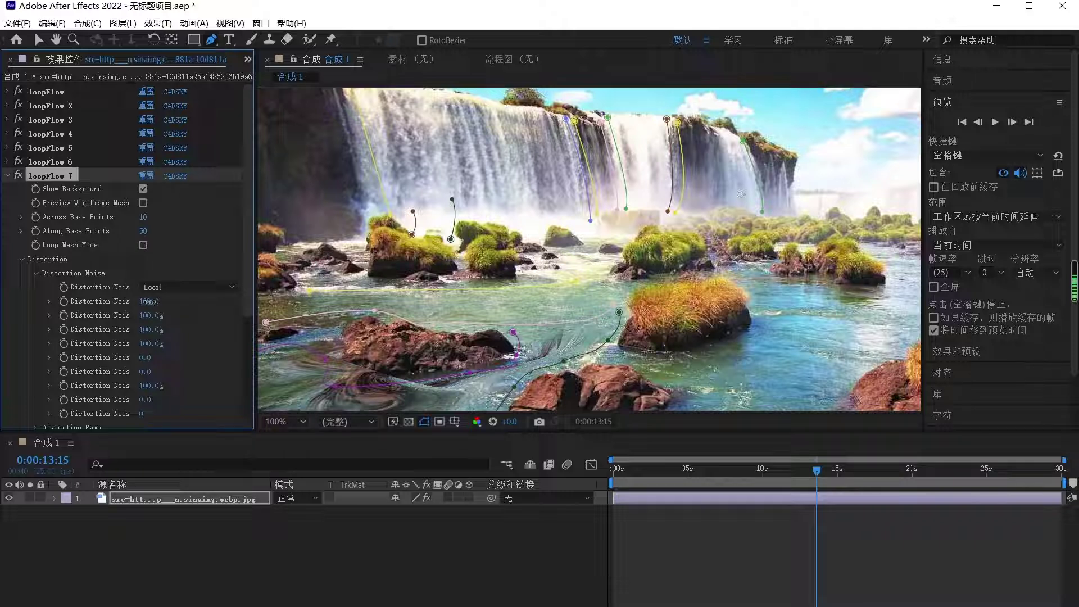
Reset the first Distortion Noise value of loopFlow 7 to 0.
click(149, 302)
text(0)
click(220, 332)
In the first loopFlow effect's Distortion settings, set the first Distortion Noise value to 10.
click(28, 95)
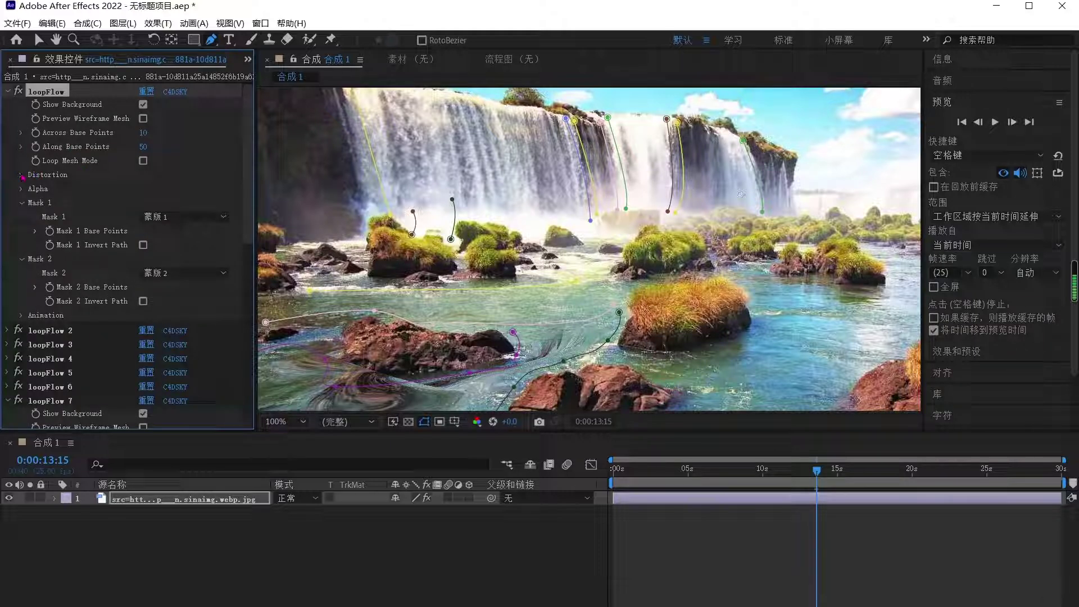
click(21, 175)
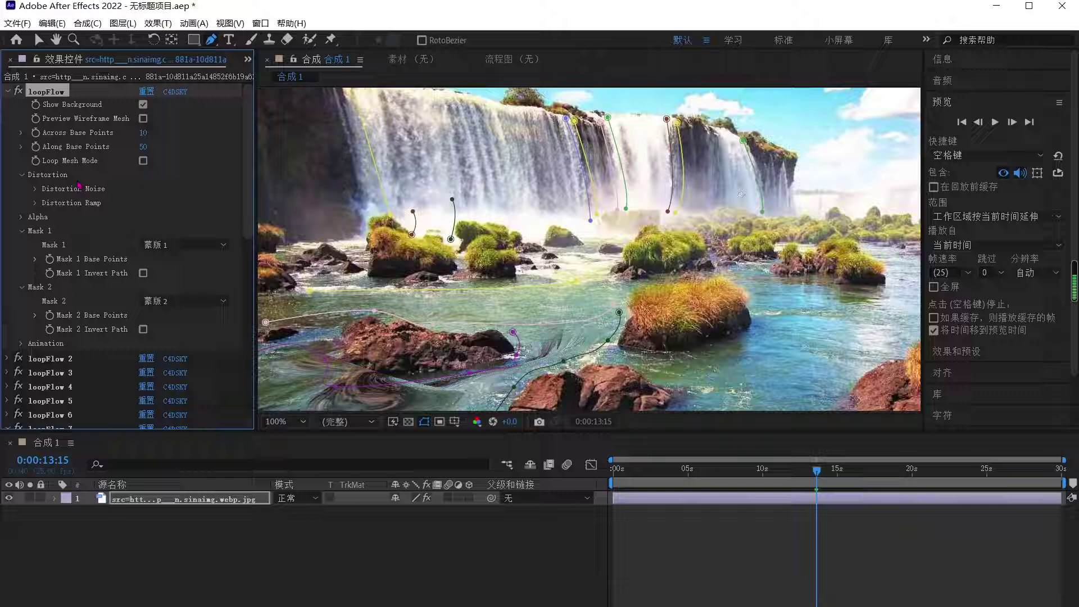
click(36, 203)
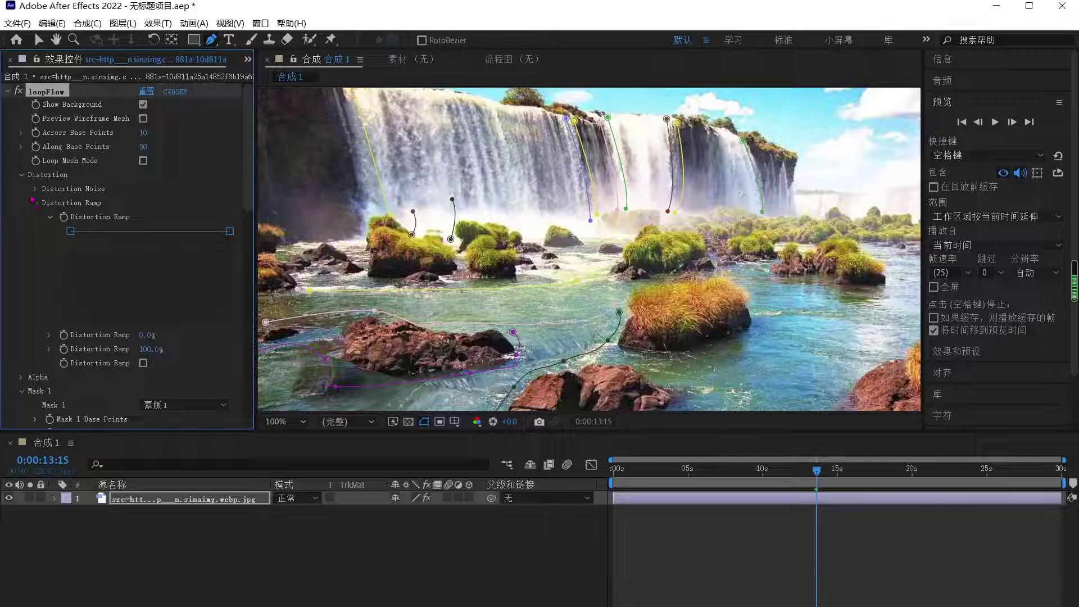
click(35, 190)
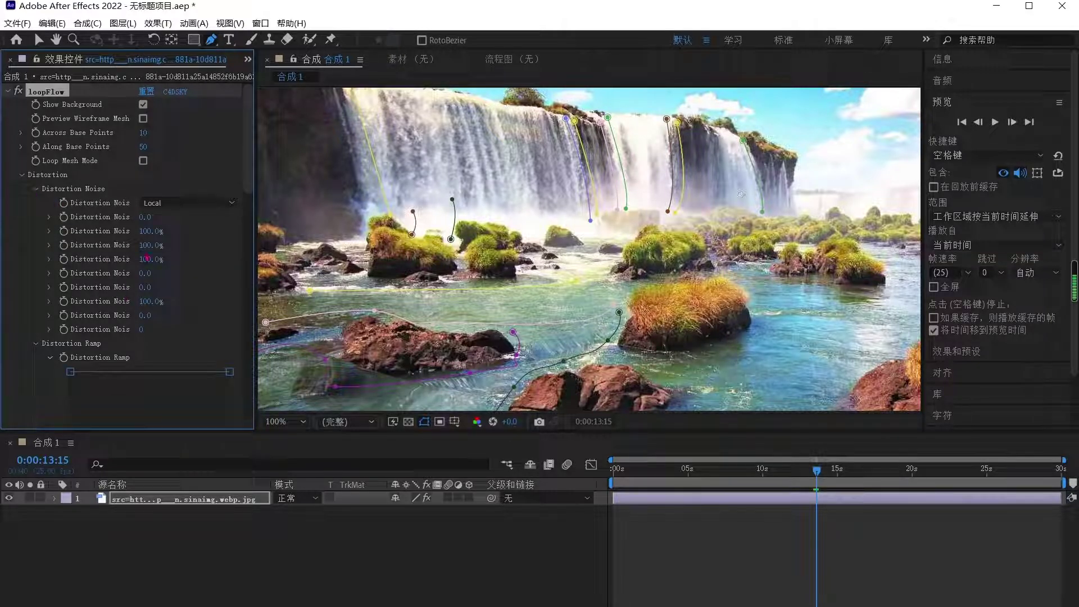
scroll(143, 206, down, 1)
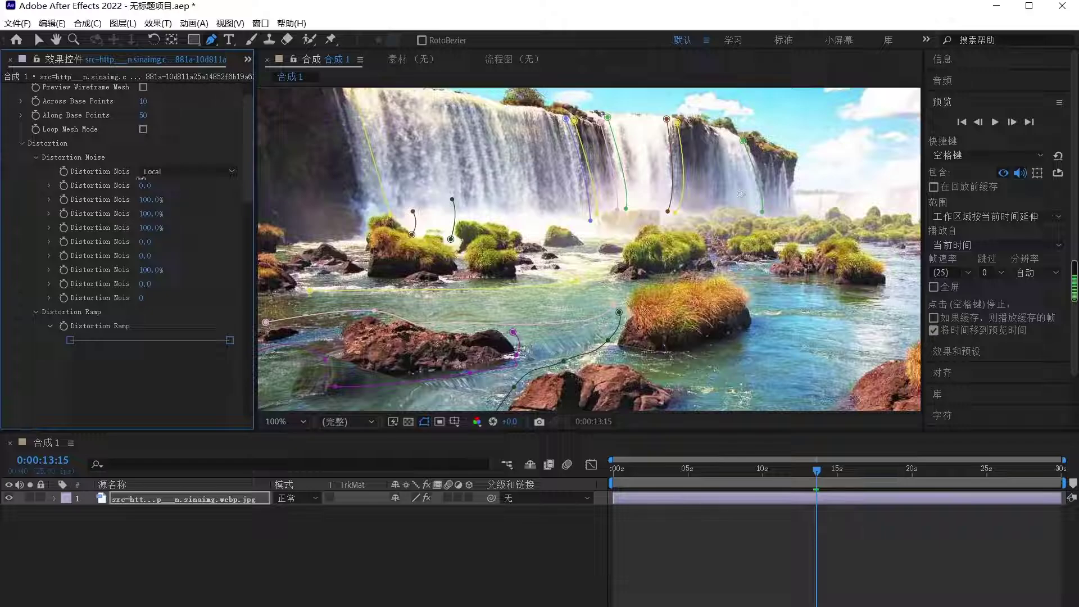
key(alt+Tab)
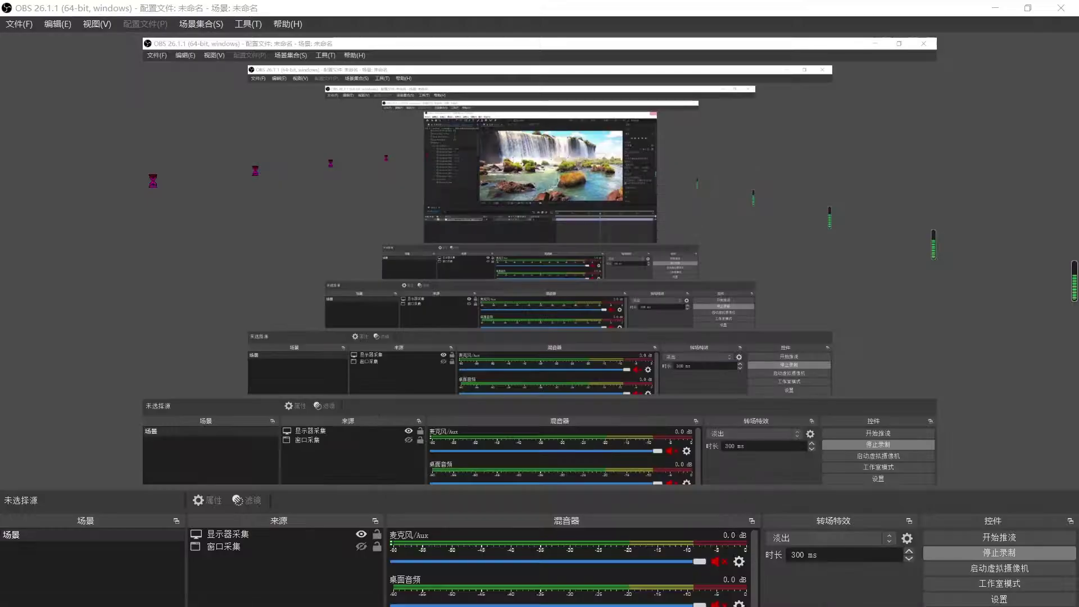
key(alt+Tab)
click(152, 185)
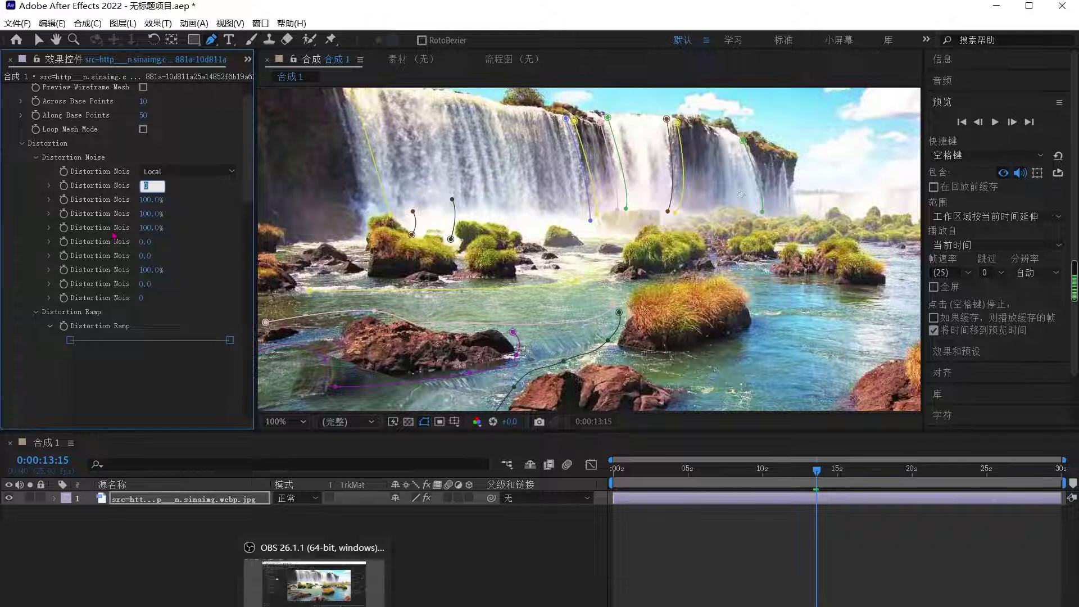
text(1)
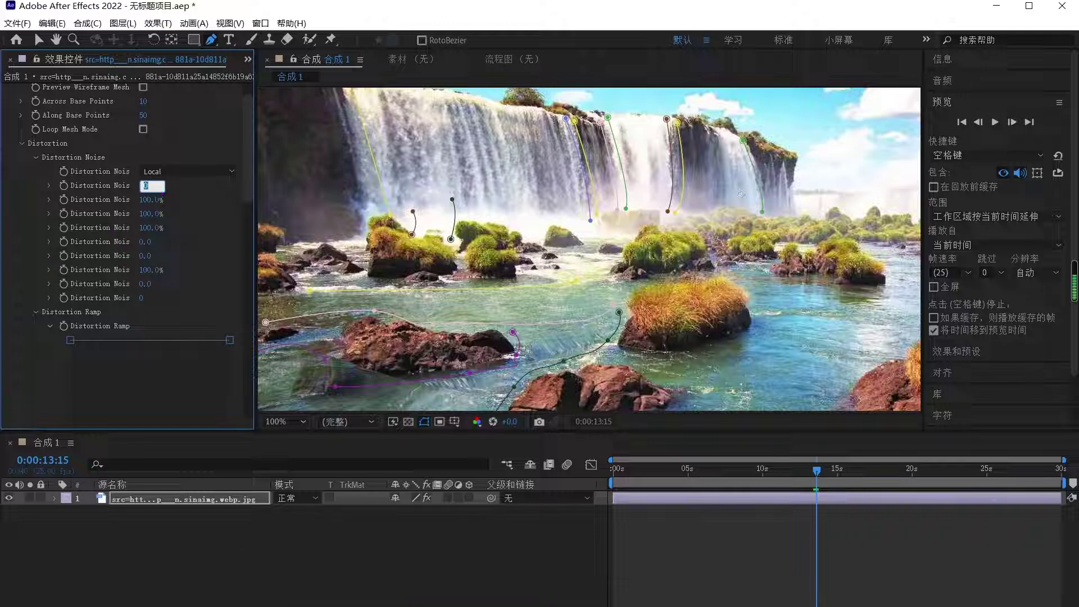
text(0)
key(Return)
Collapse the first loopFlow effect's Distortion settings and examine its Alpha Along Ramp and Alpha Across Ramp curves.
click(22, 144)
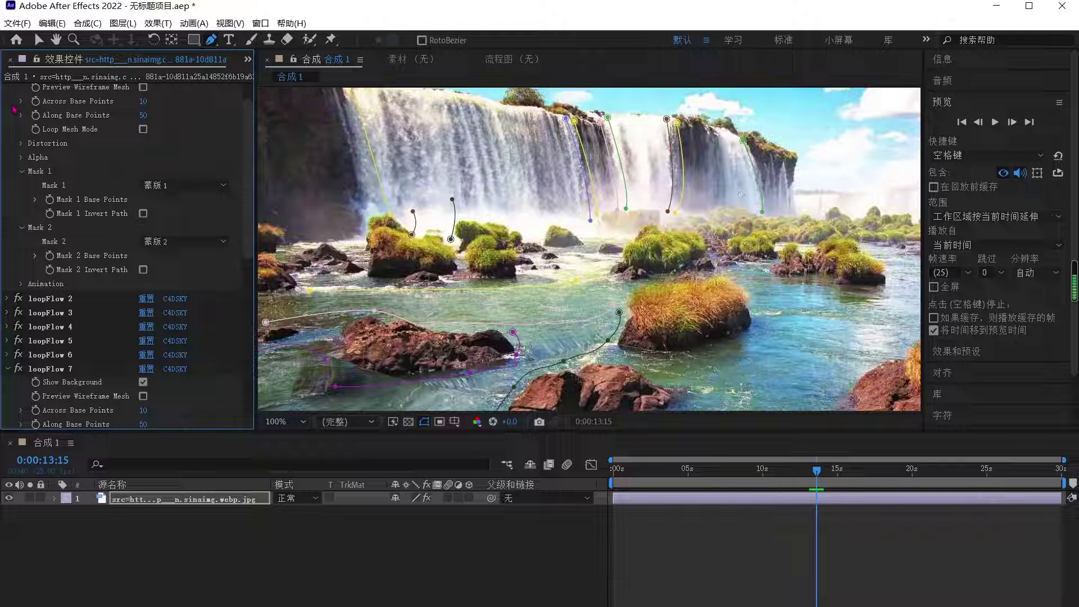
click(22, 158)
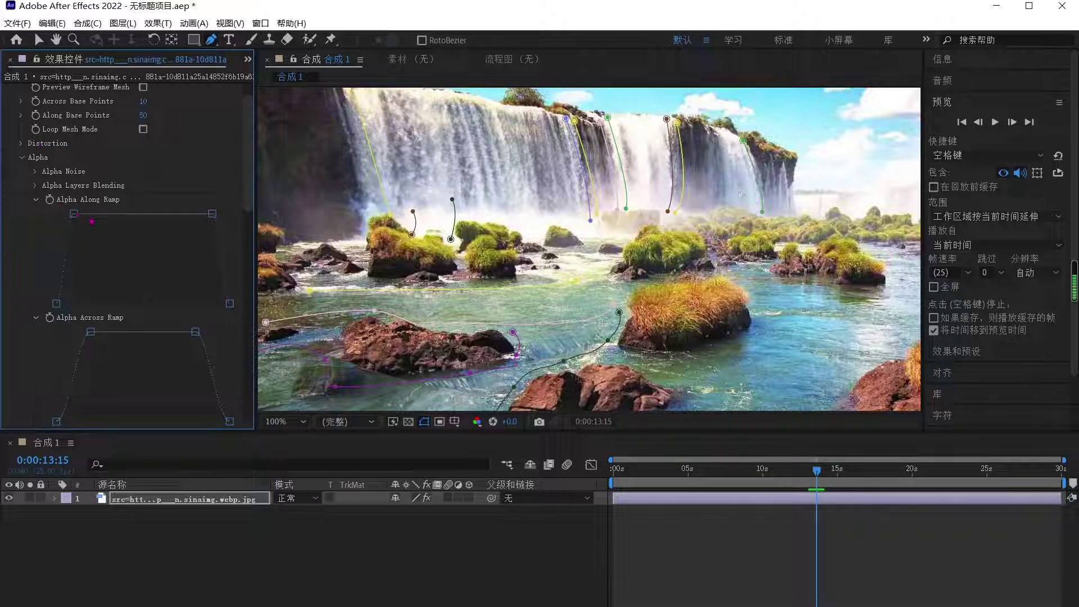
drag(104, 223, 105, 223)
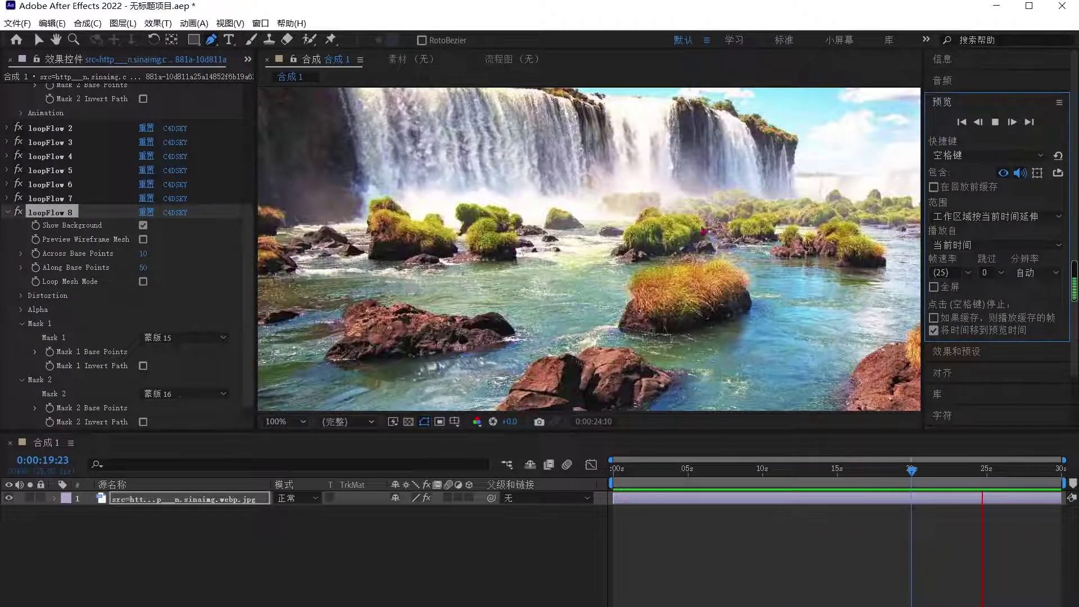
Stop the running preview and replay the animation from the current time with the photo shown at 50%.
click(692, 230)
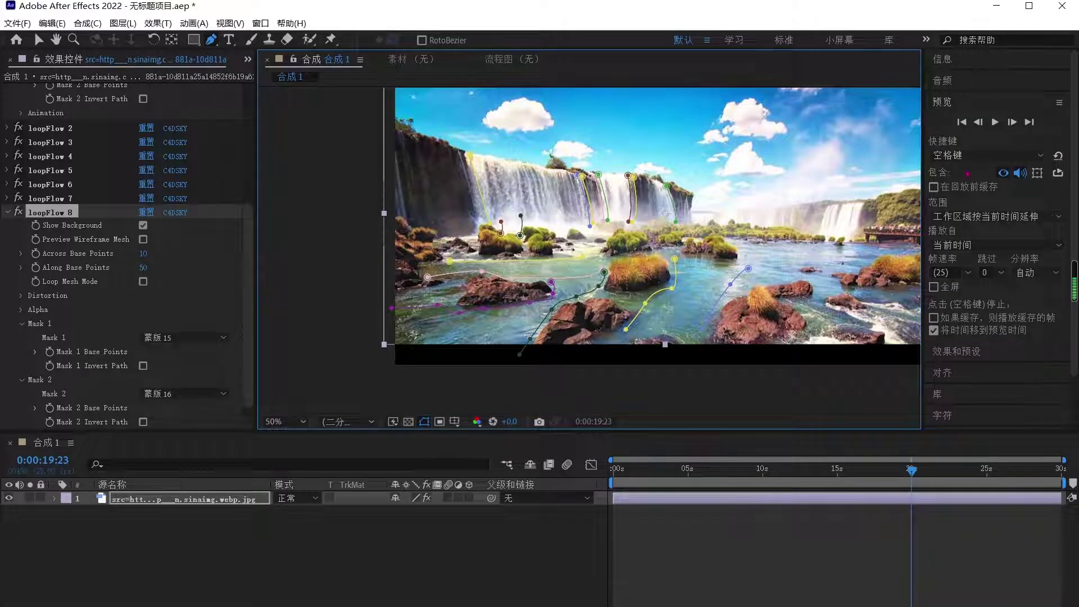
click(995, 122)
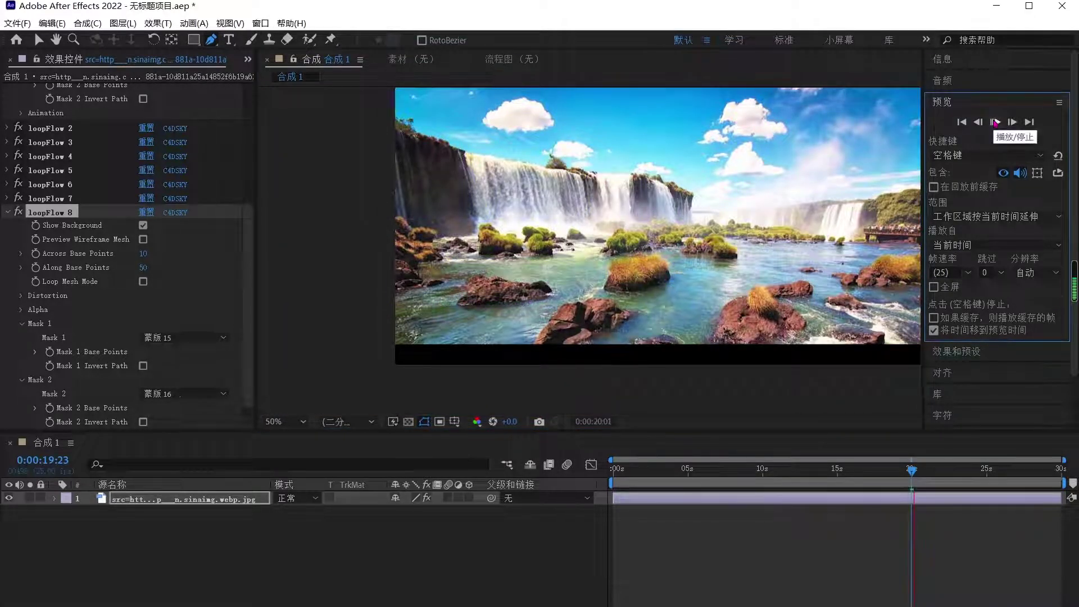